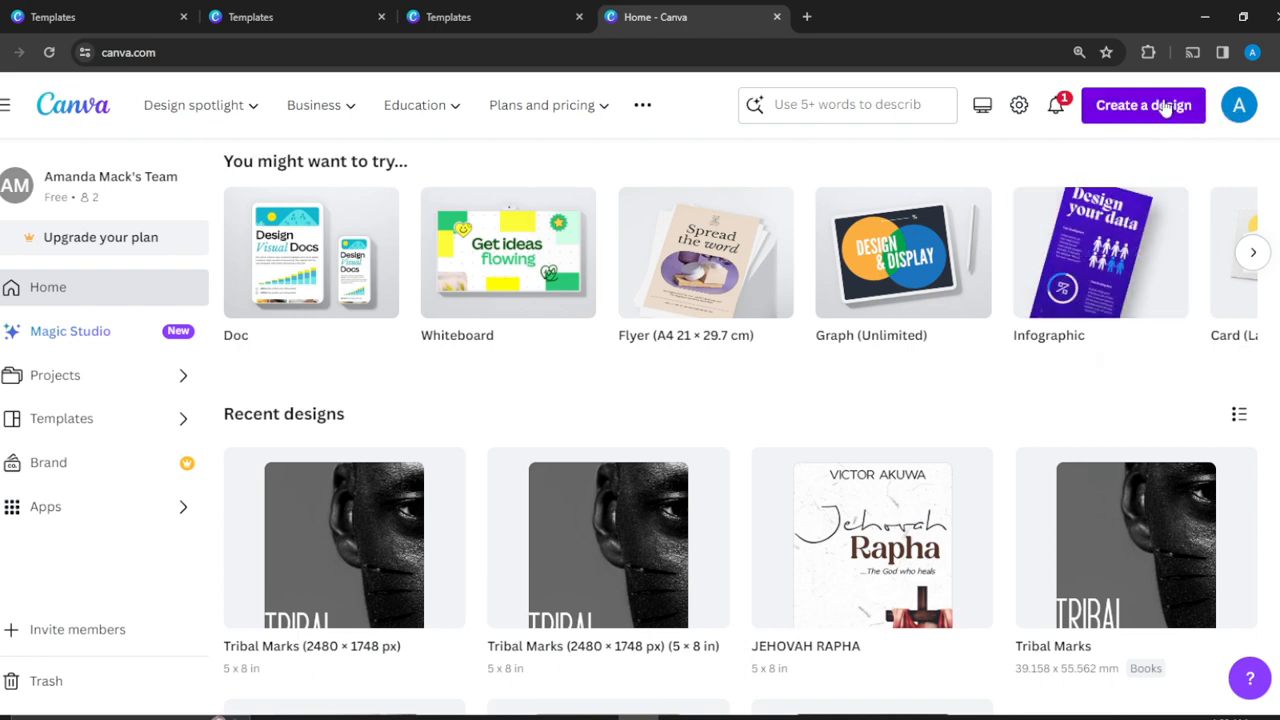
Search the template library for "custom calendar".
click(782, 108)
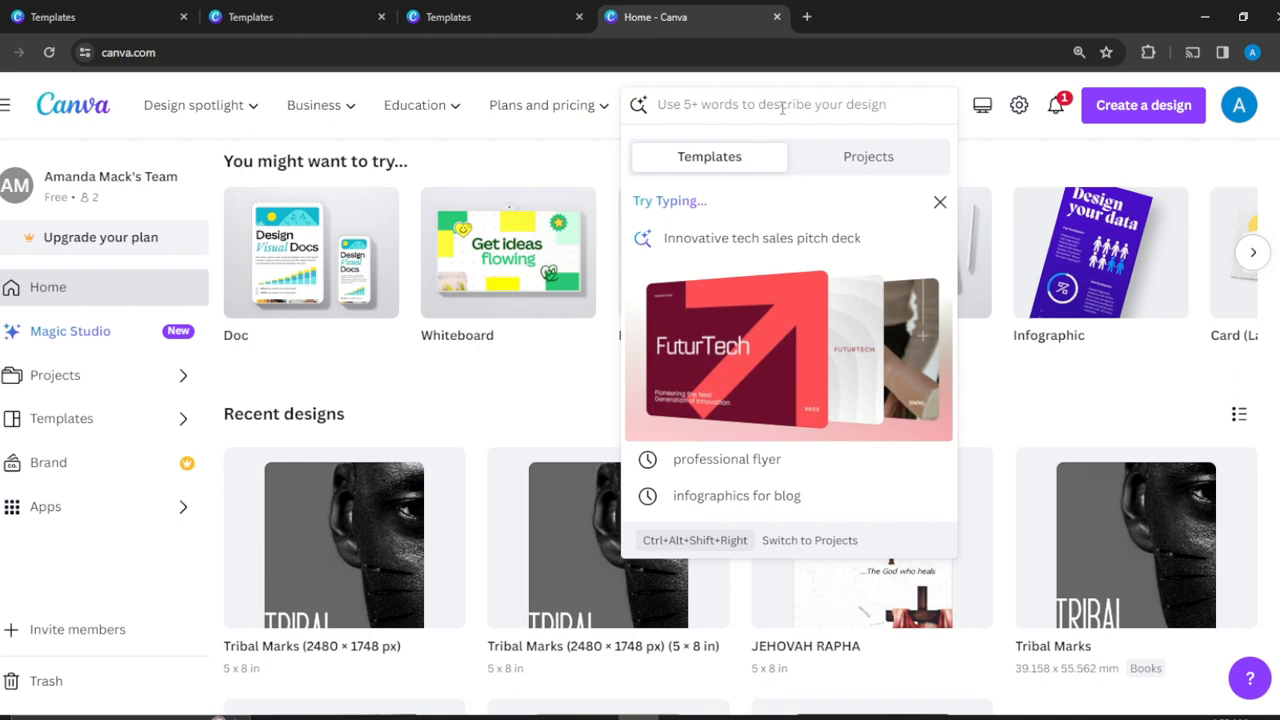
text(custom)
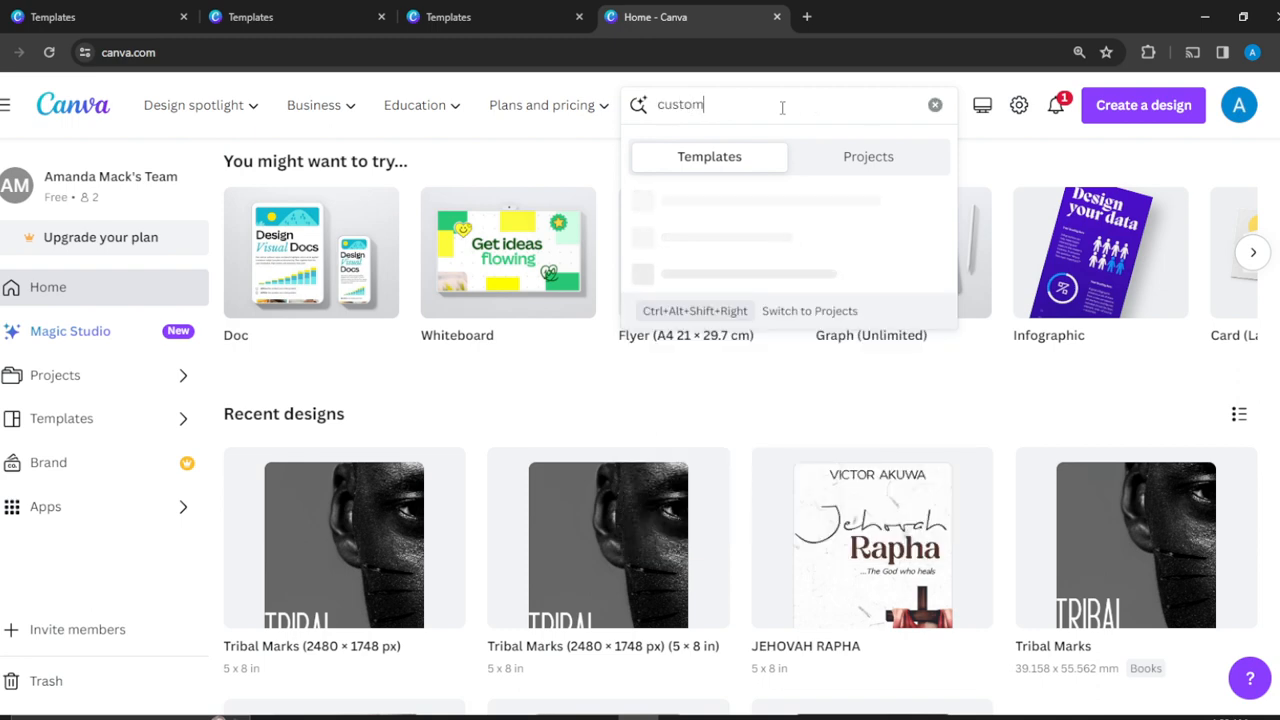
text( calendar)
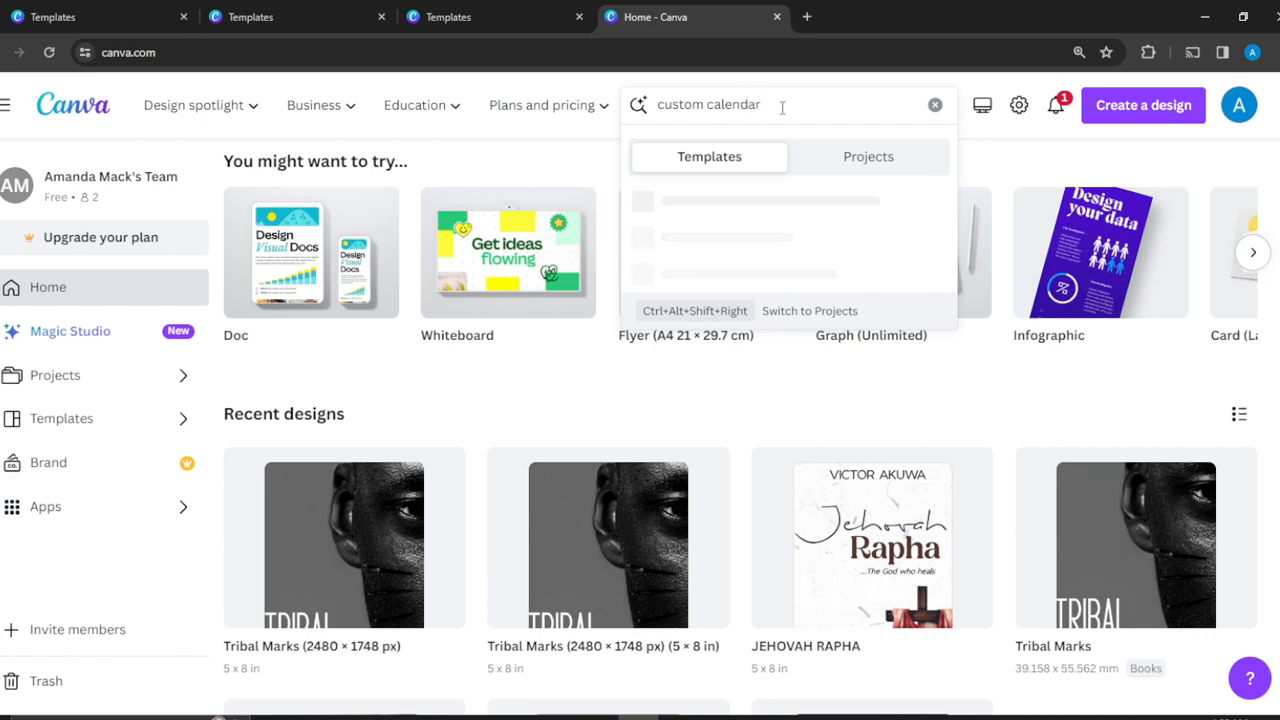
key(Return)
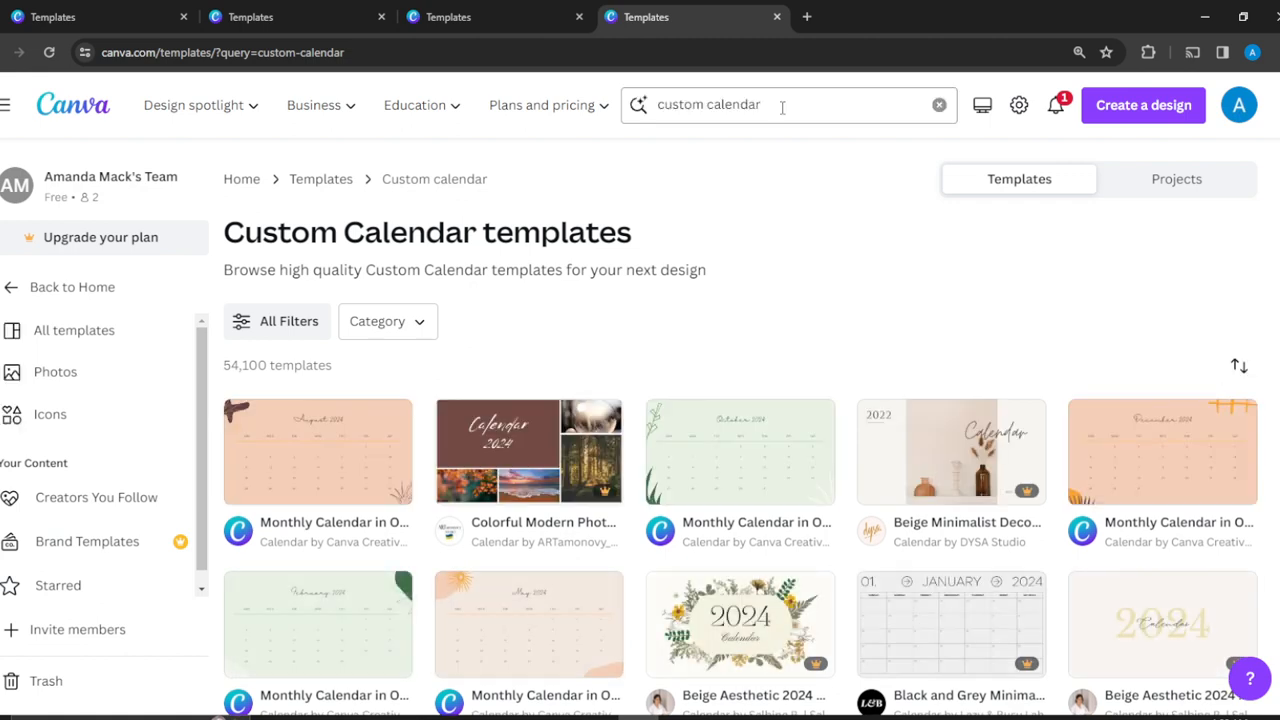
Browse the calendar templates and open the January 2024 "Monthly Calendar in Scrapbook Style" template for customizing.
scroll(783, 108, down, 2)
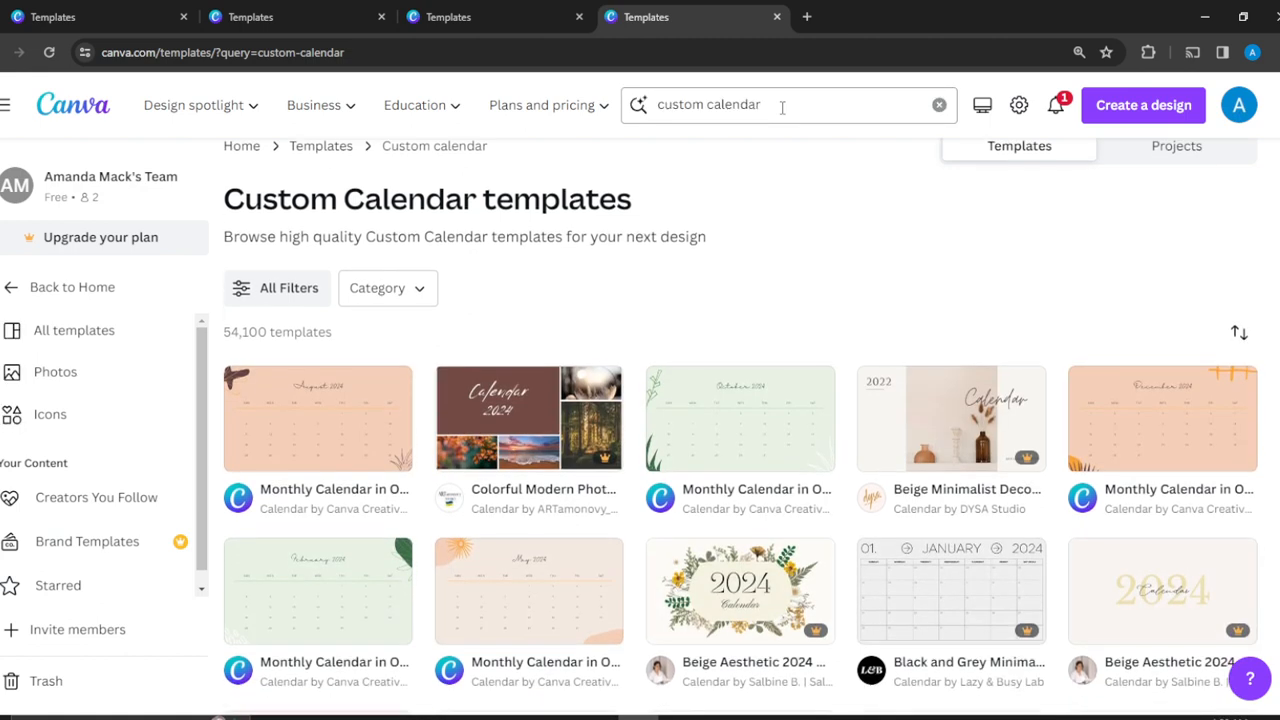
scroll(783, 108, down, 1)
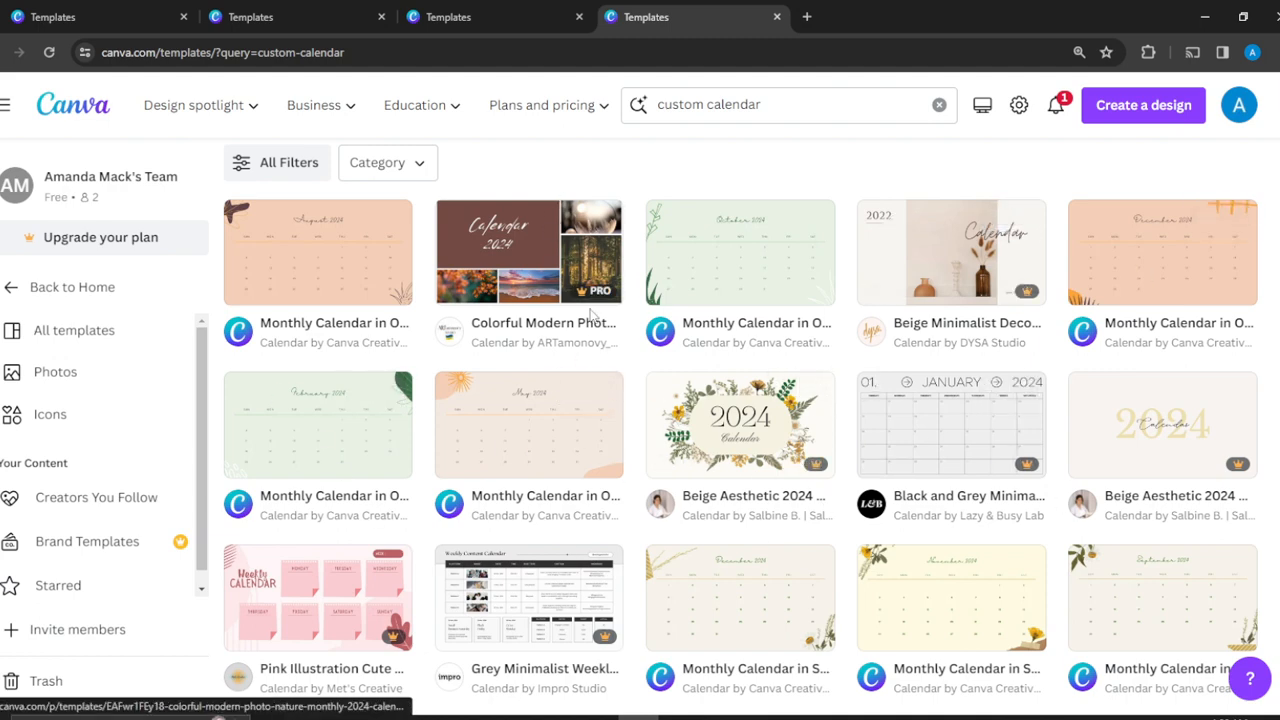
scroll(1164, 491, down, 3)
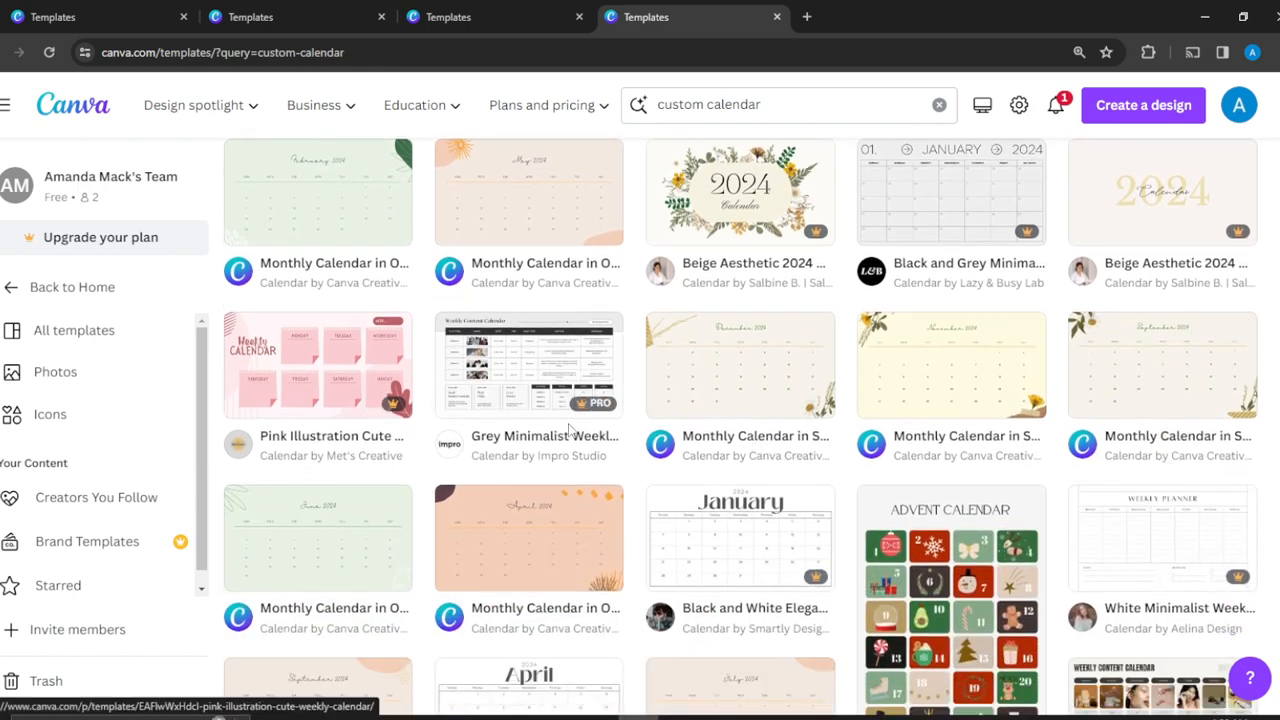
scroll(937, 479, down, 3)
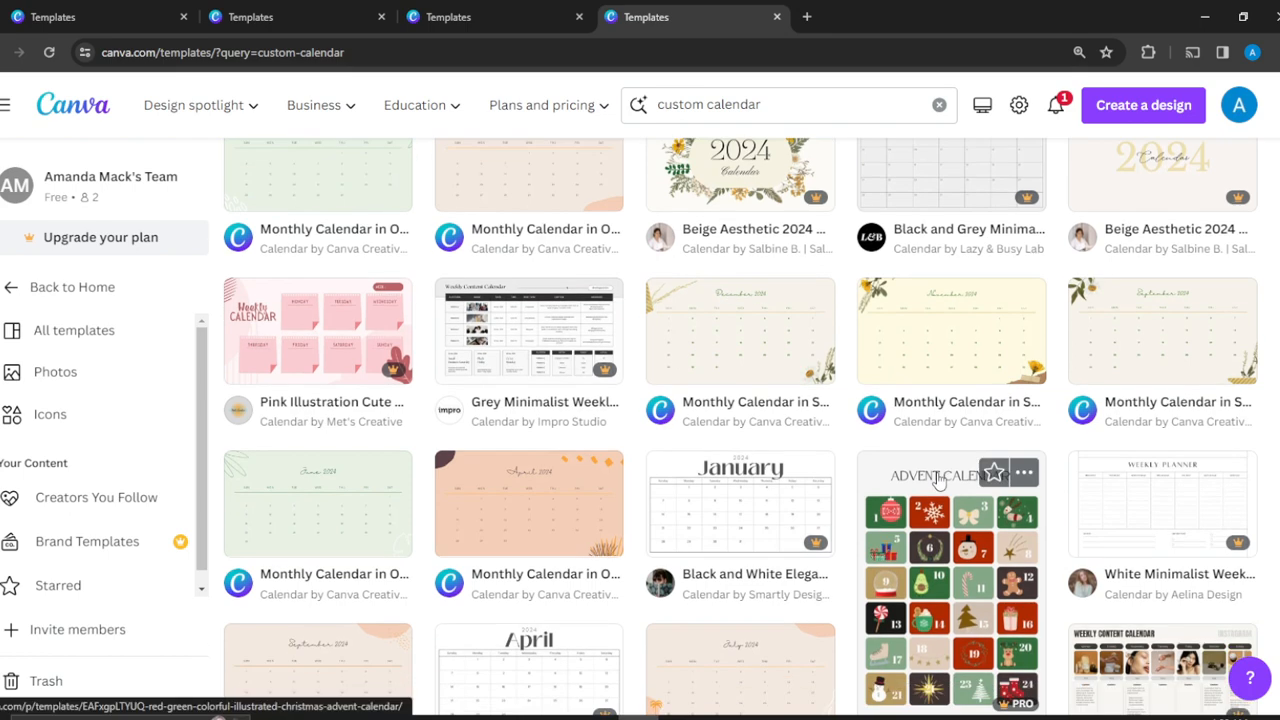
scroll(937, 479, down, 1)
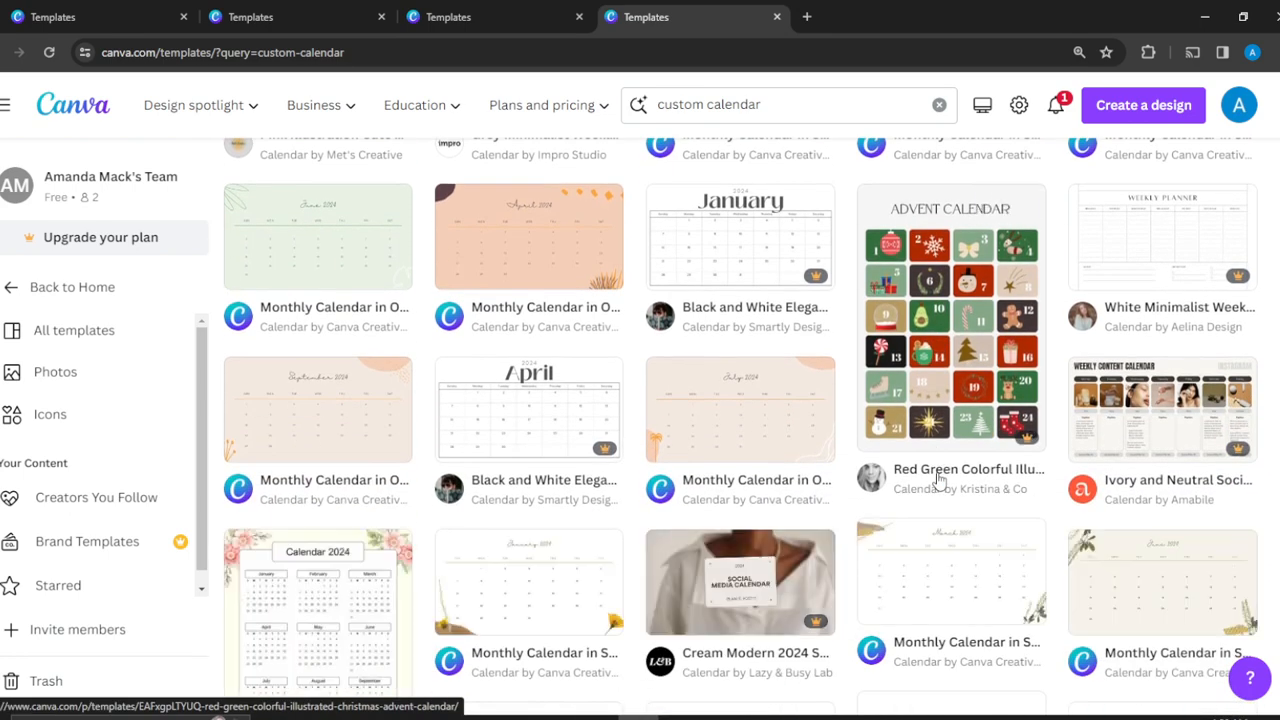
scroll(937, 480, down, 2)
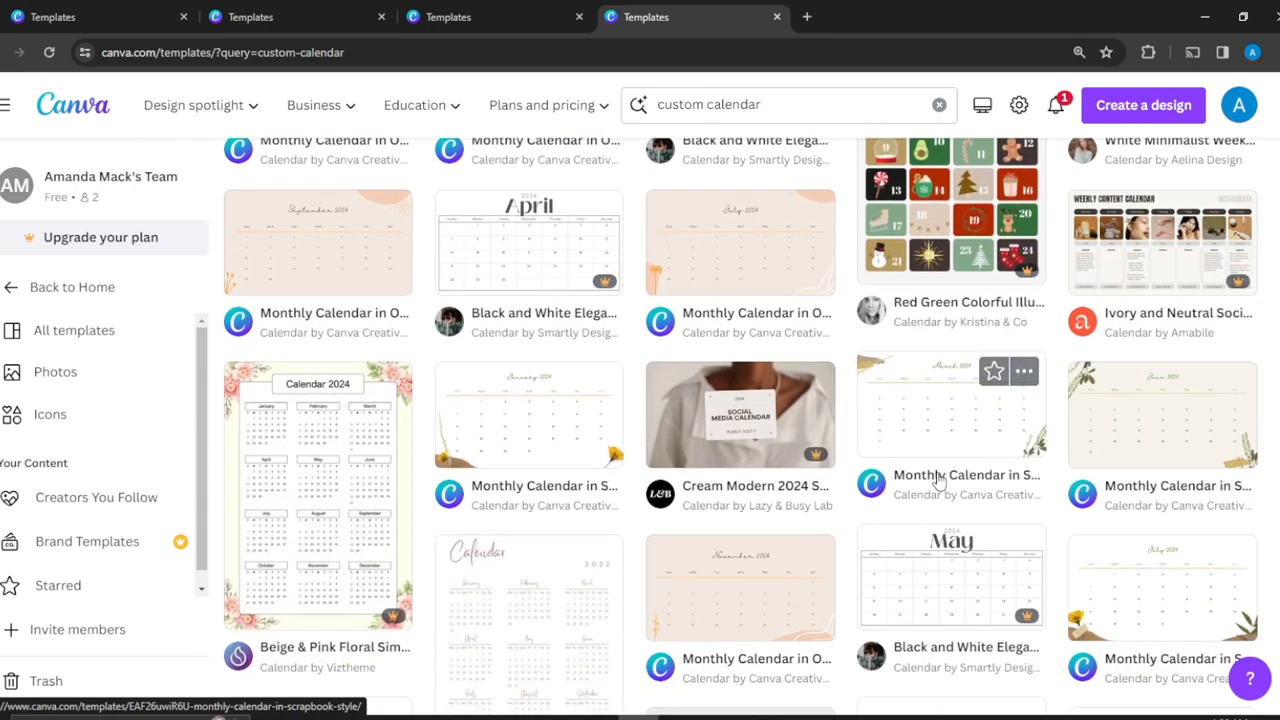
click(547, 424)
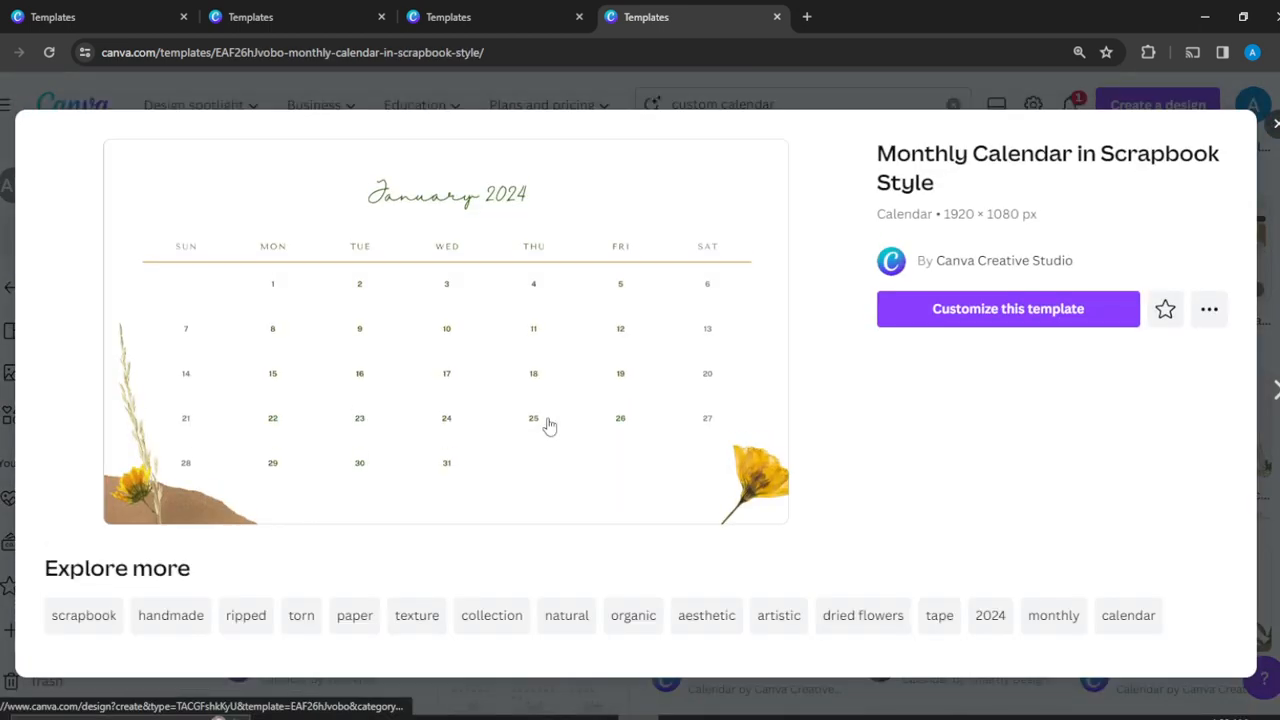
click(1034, 307)
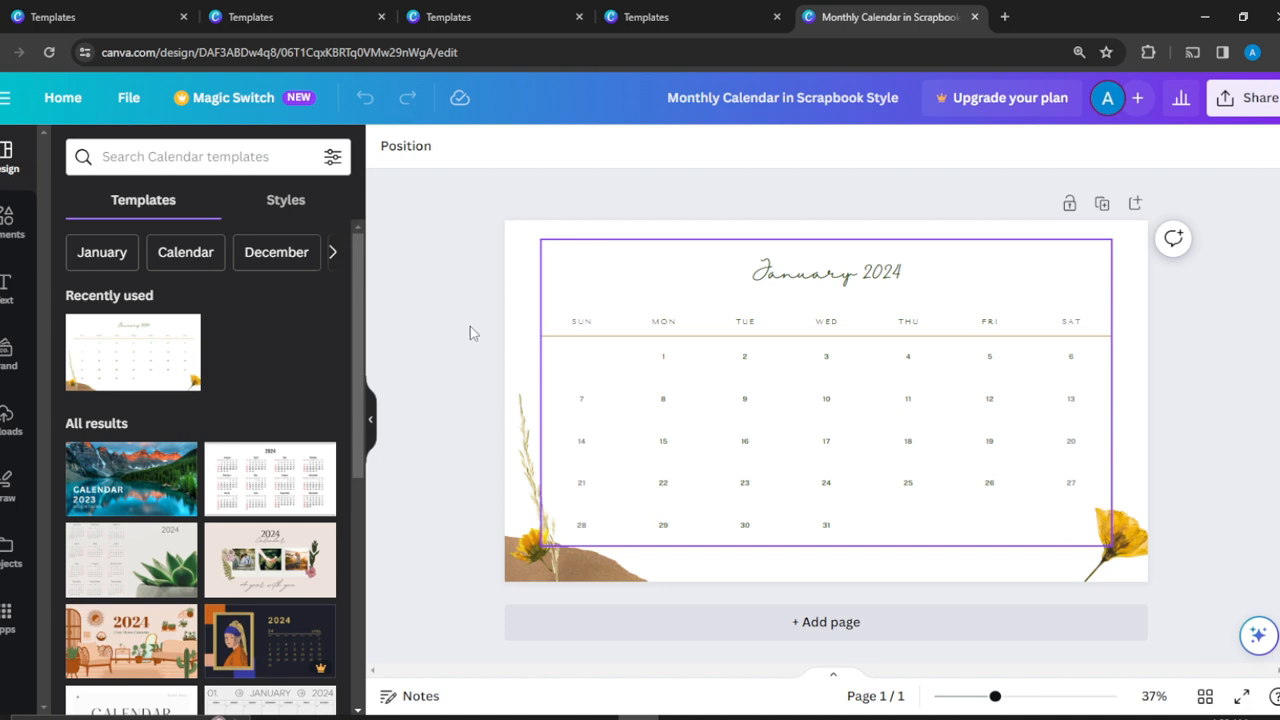
Replace the "SUN" weekday heading in the calendar table with "SUNDAY".
click(583, 330)
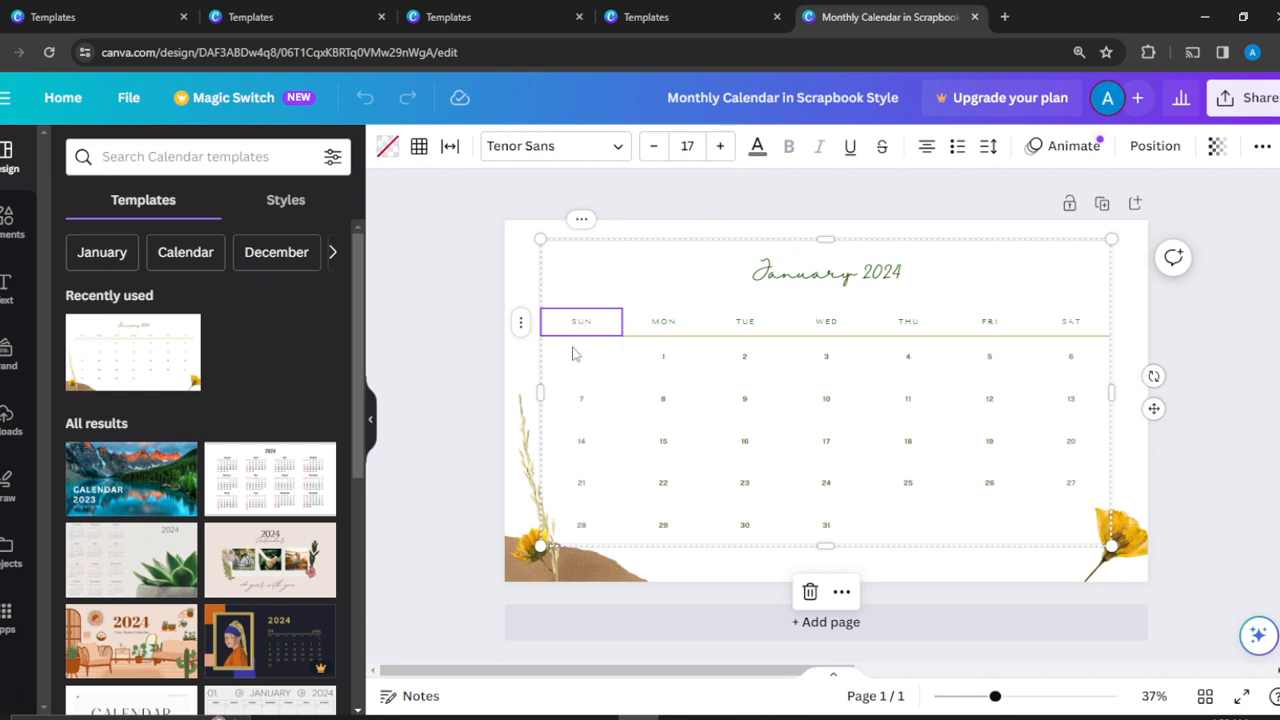
double_click(598, 326)
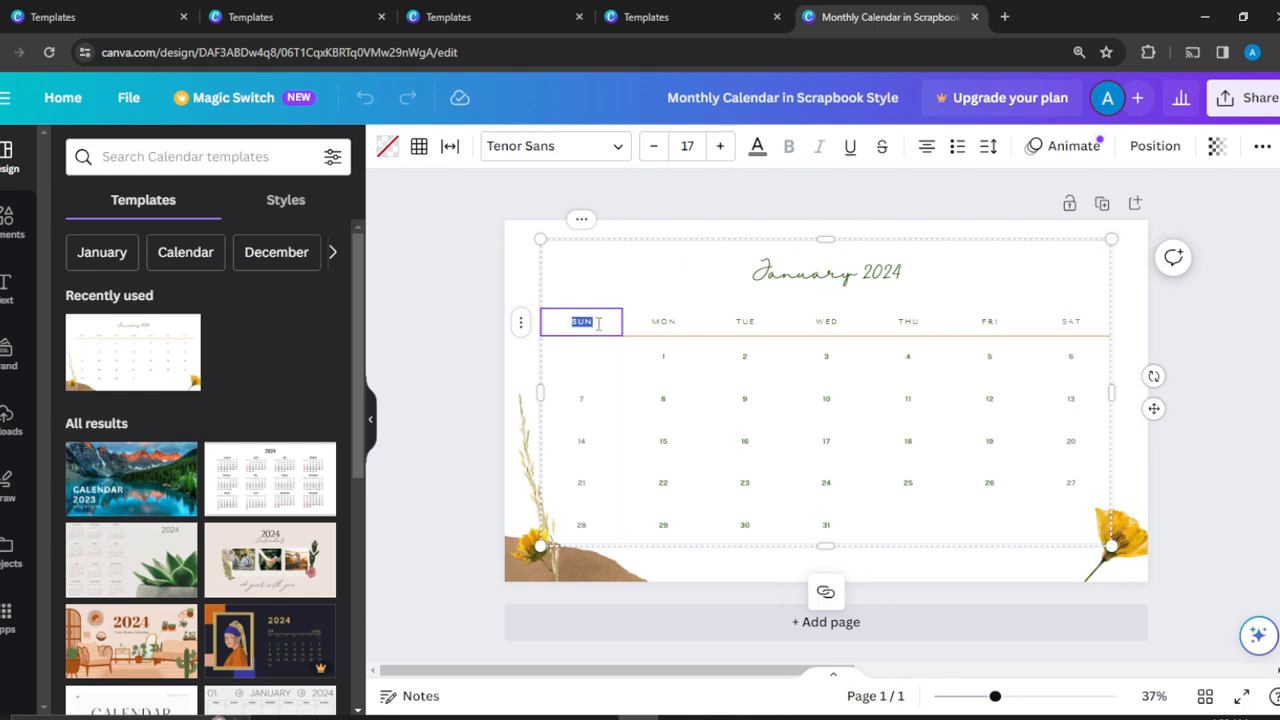
click(598, 323)
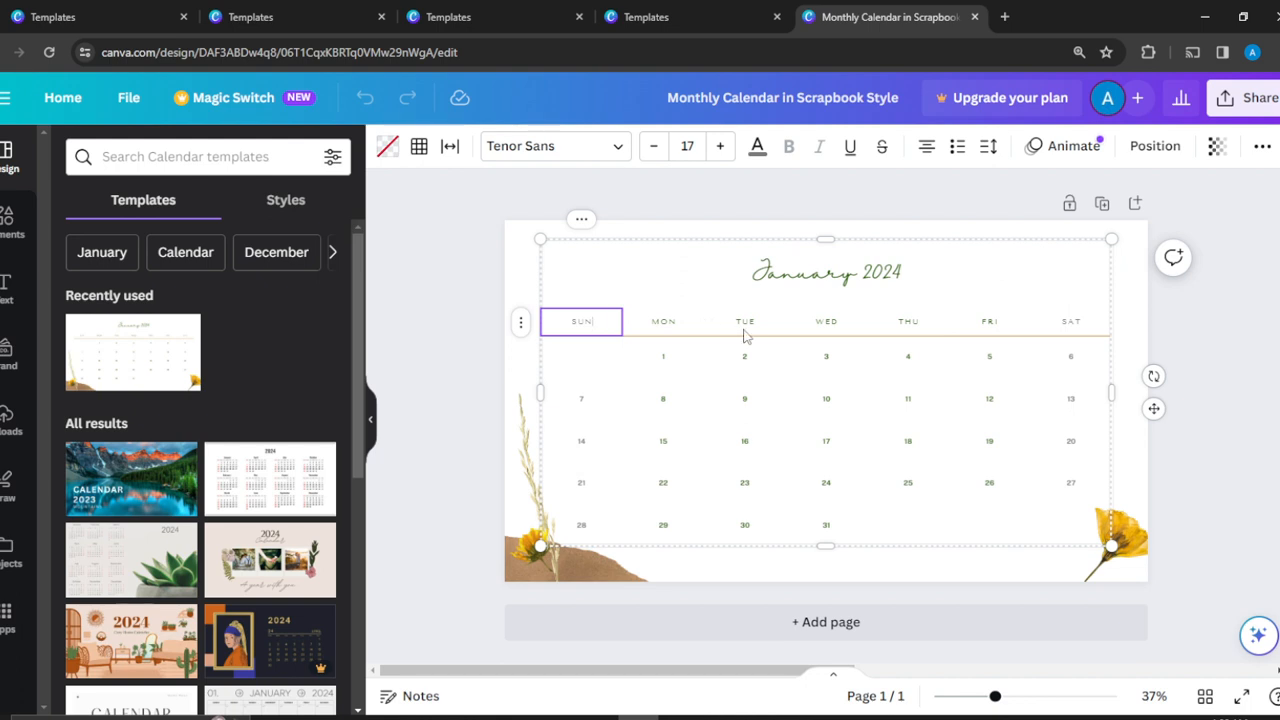
click(580, 335)
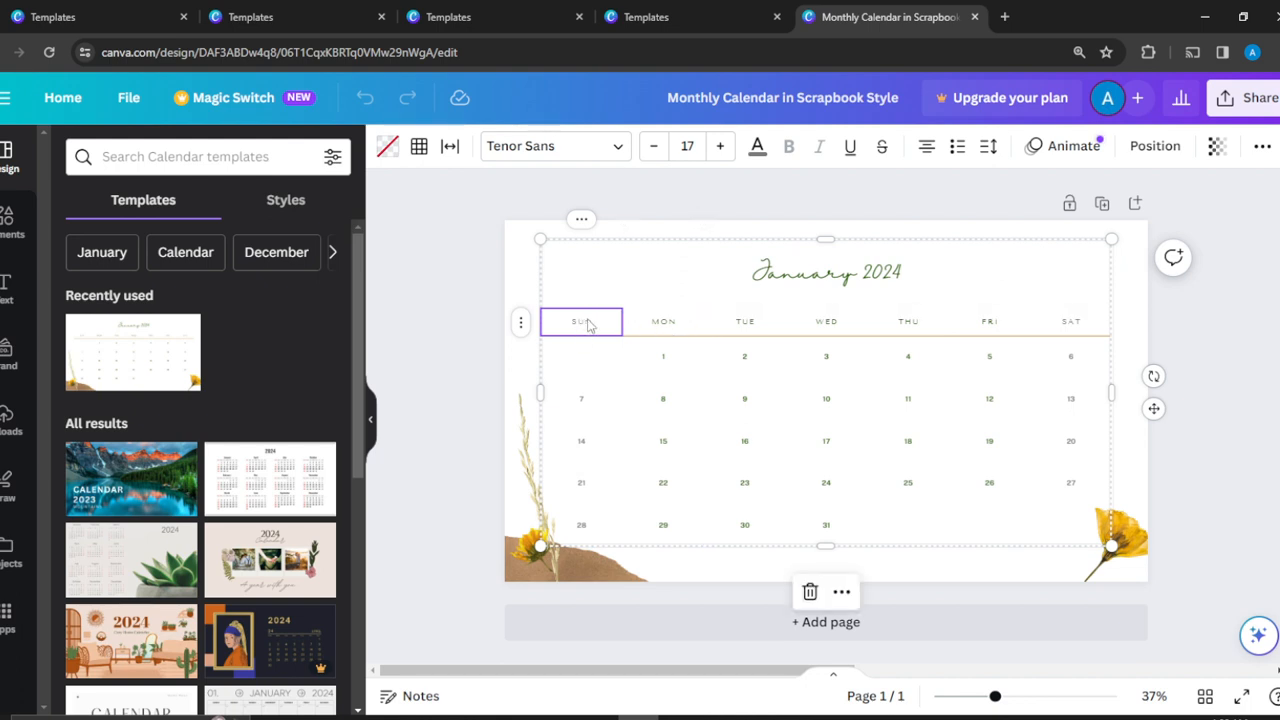
double_click(590, 323)
click(590, 323)
double_click(590, 323)
click(590, 323)
double_click(590, 323)
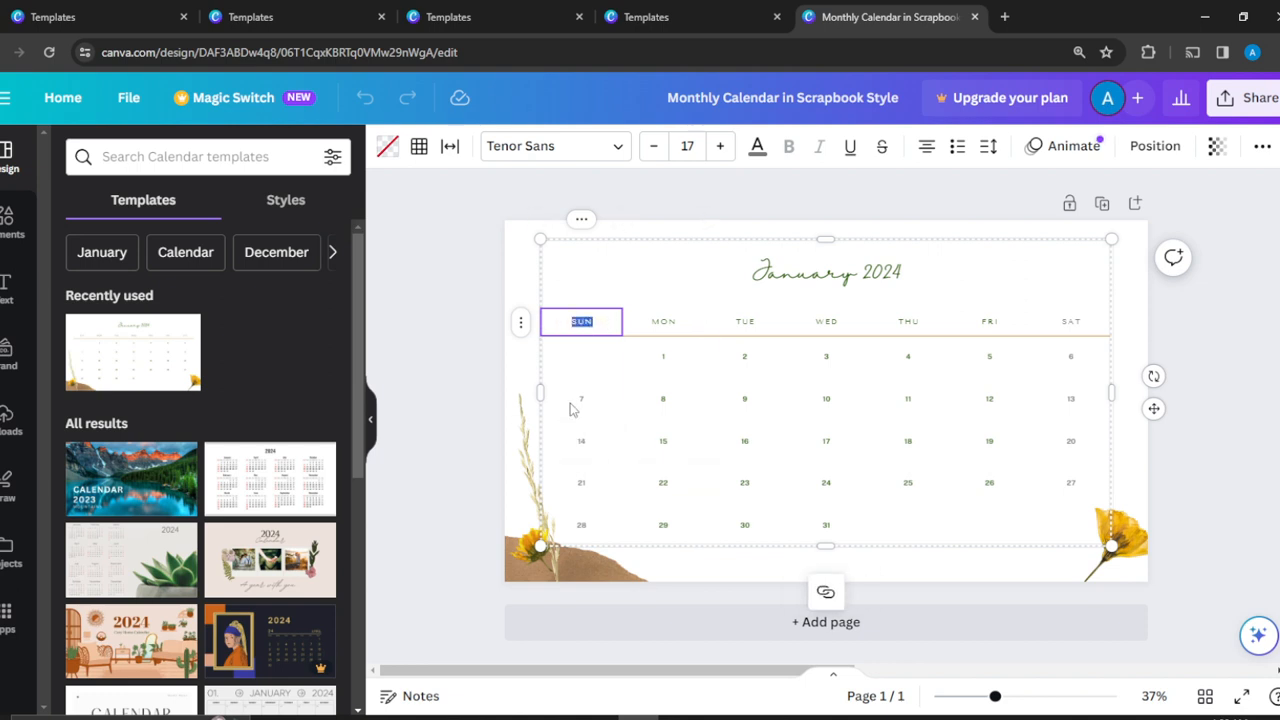
text(S)
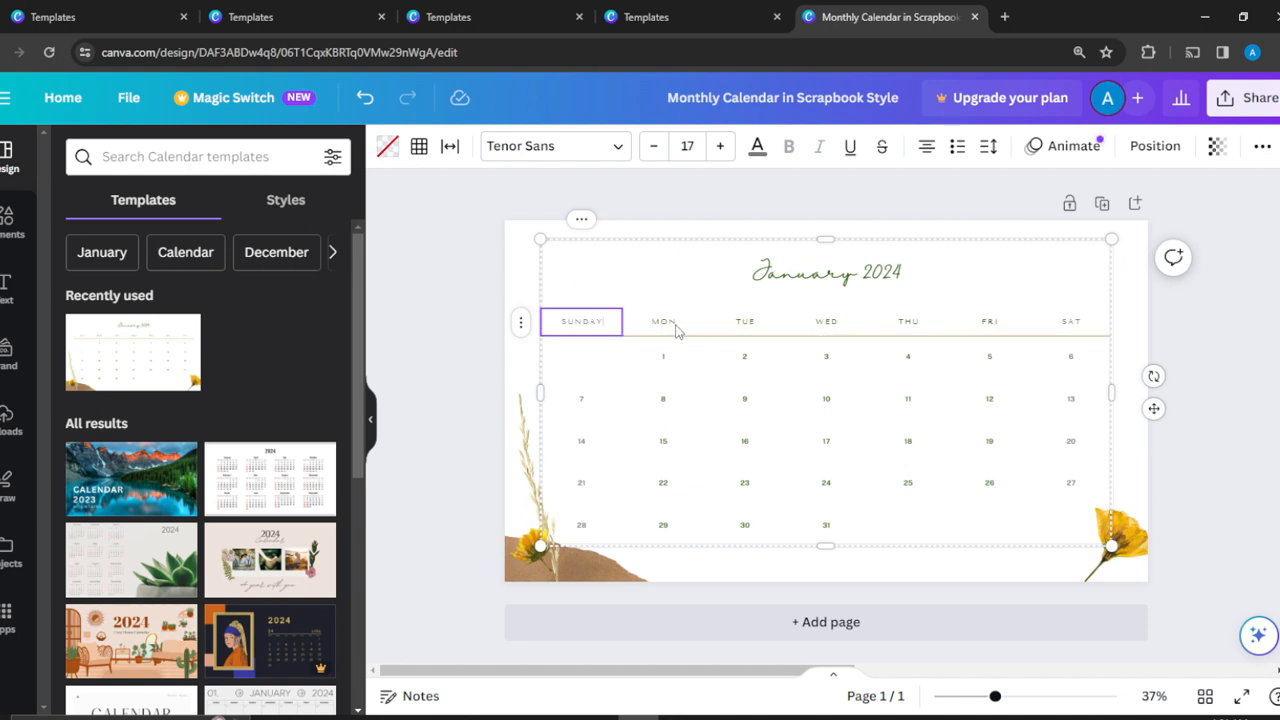
Replace the "MON" weekday heading in the calendar table with "MONDAY".
click(675, 330)
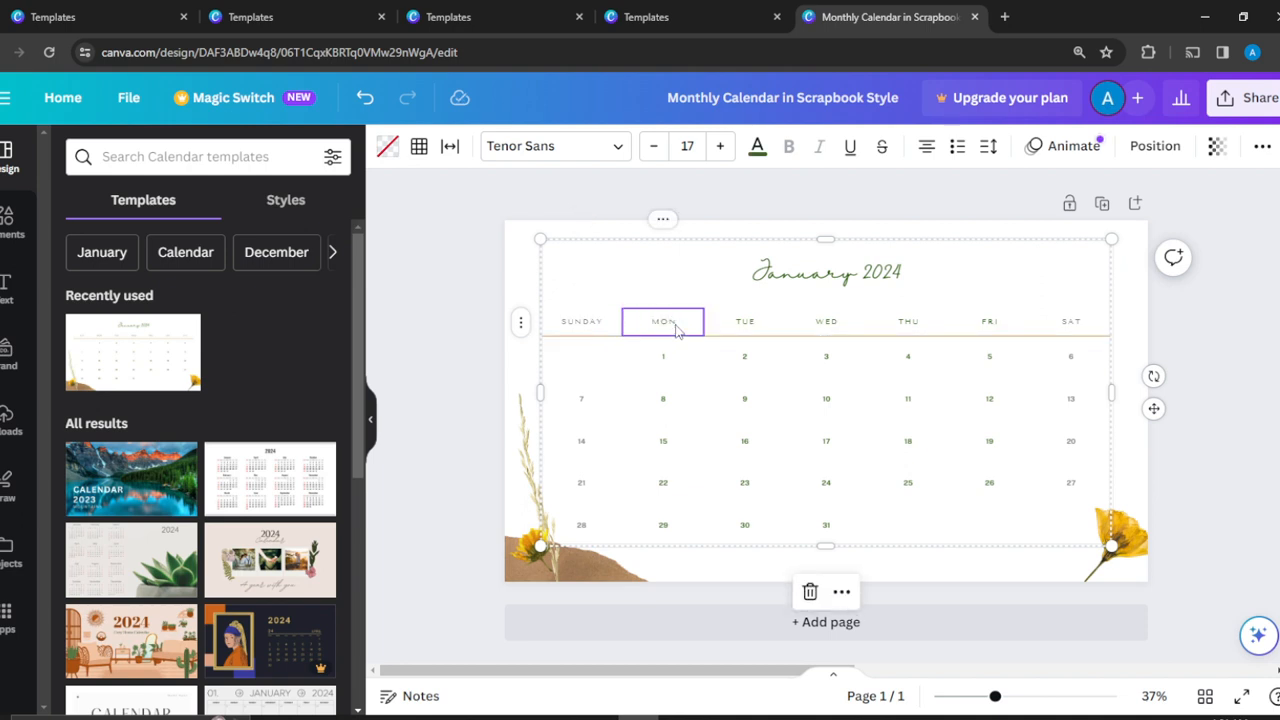
double_click(678, 323)
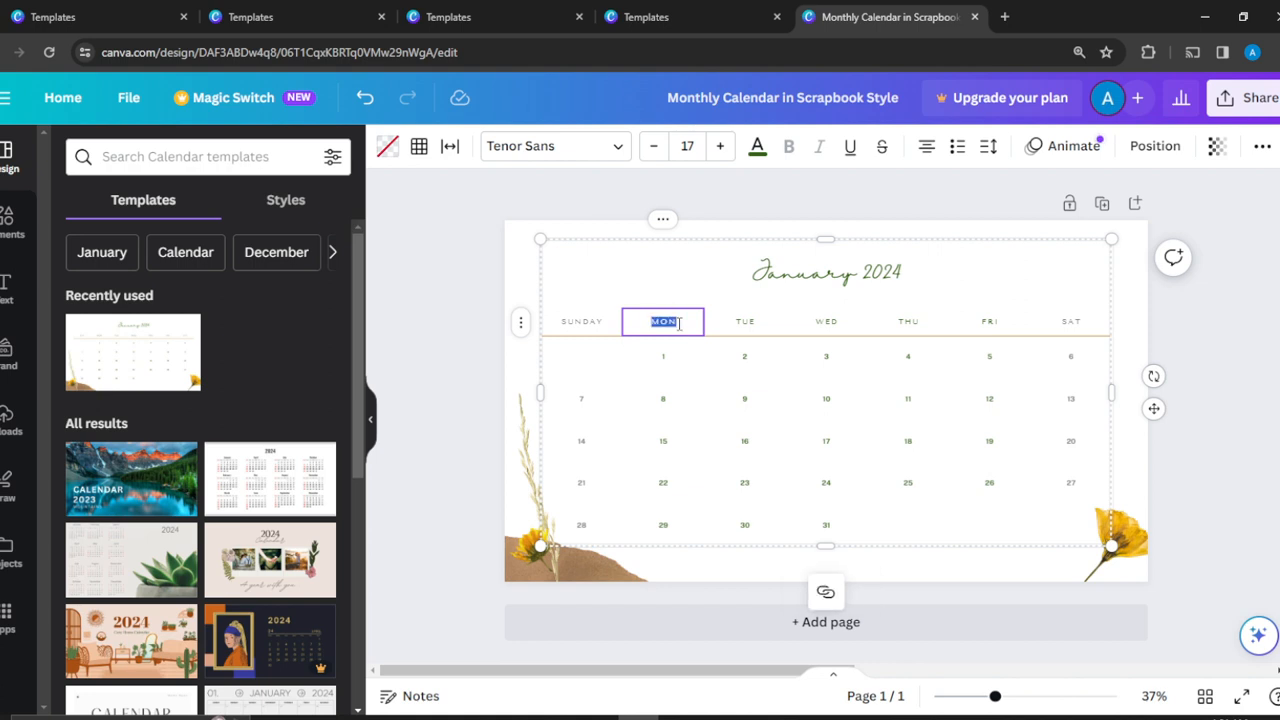
text(M)
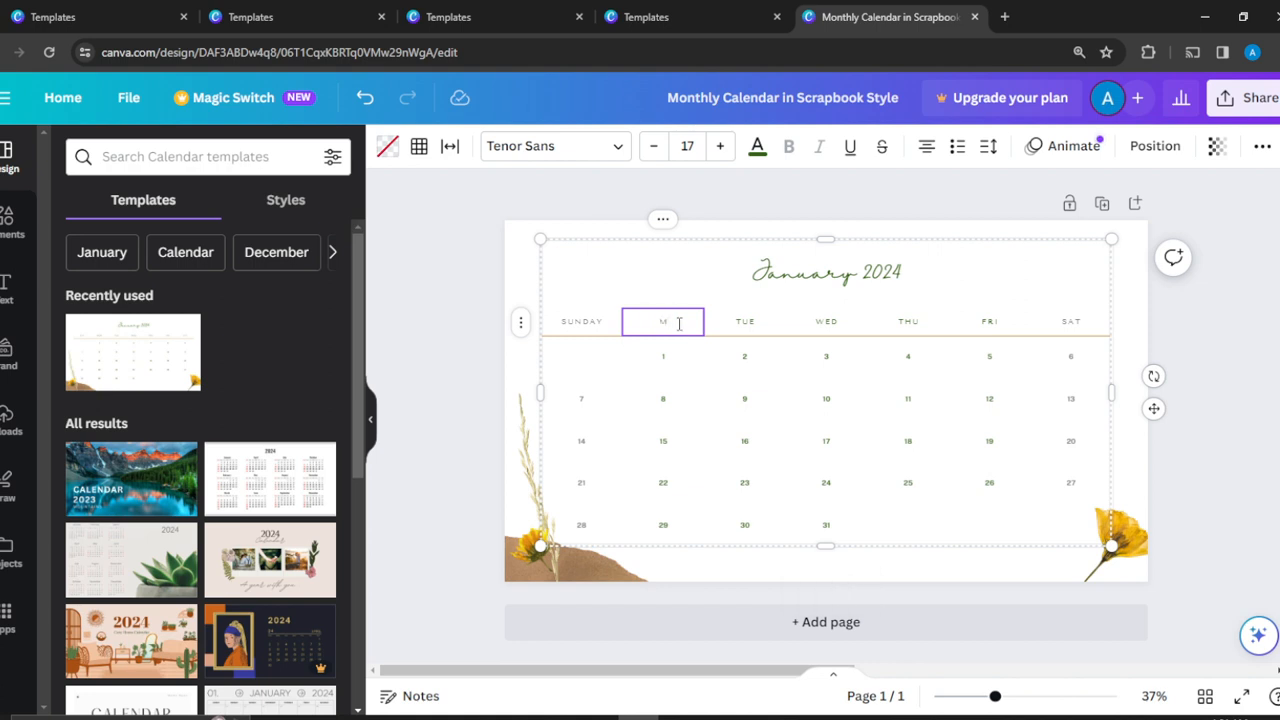
text(ONDAY)
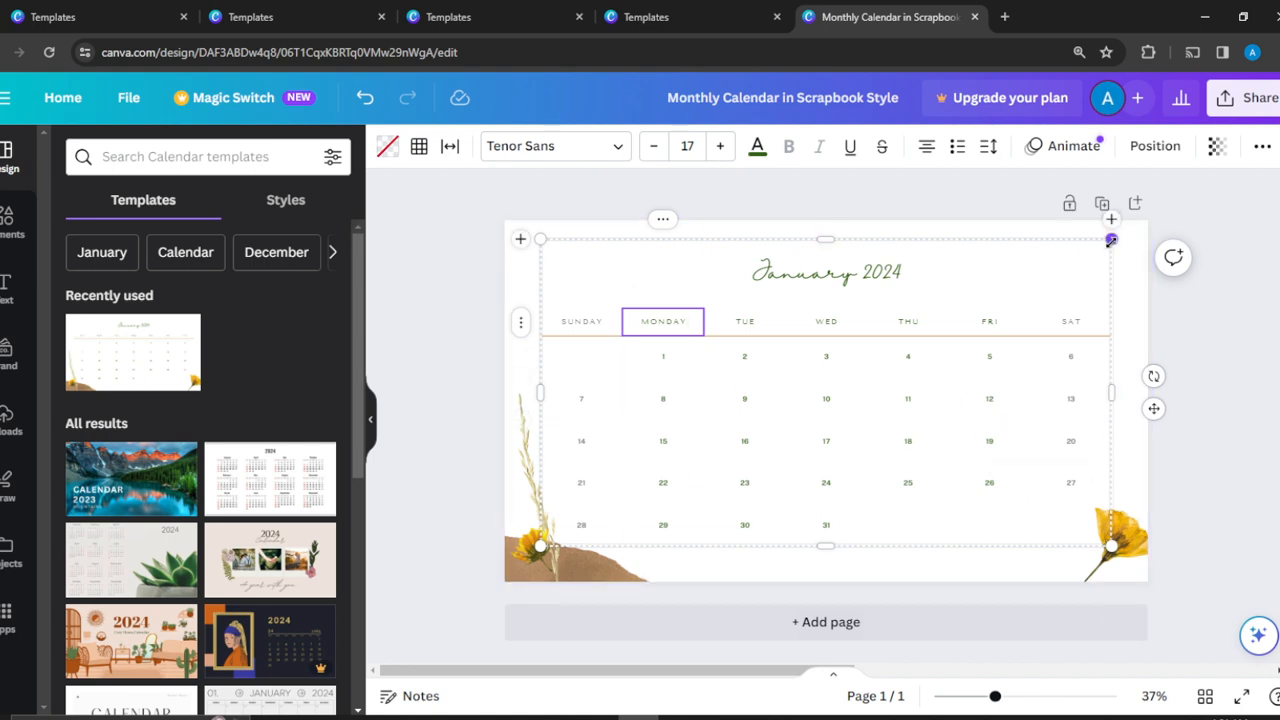
Shrink the calendar table slightly from its upper-right corner and move it up and right to centre it on the page.
drag(1111, 241, 1085, 270)
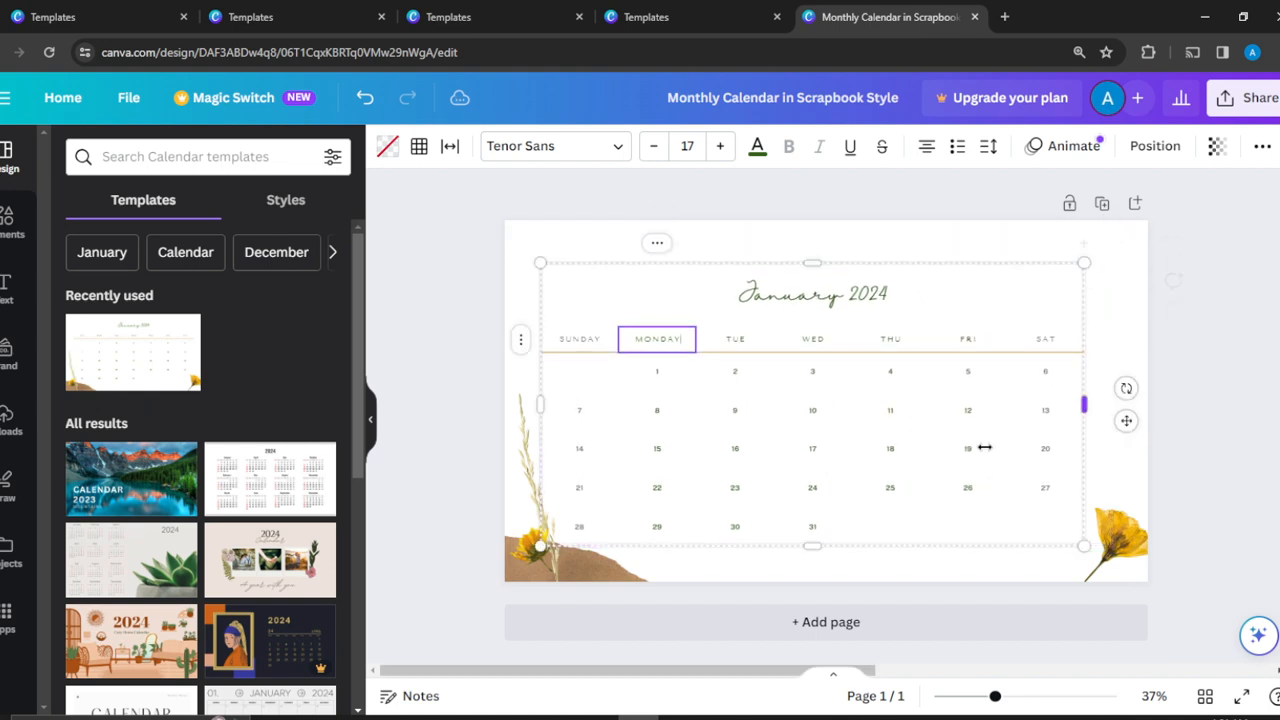
click(890, 241)
drag(793, 316, 813, 295)
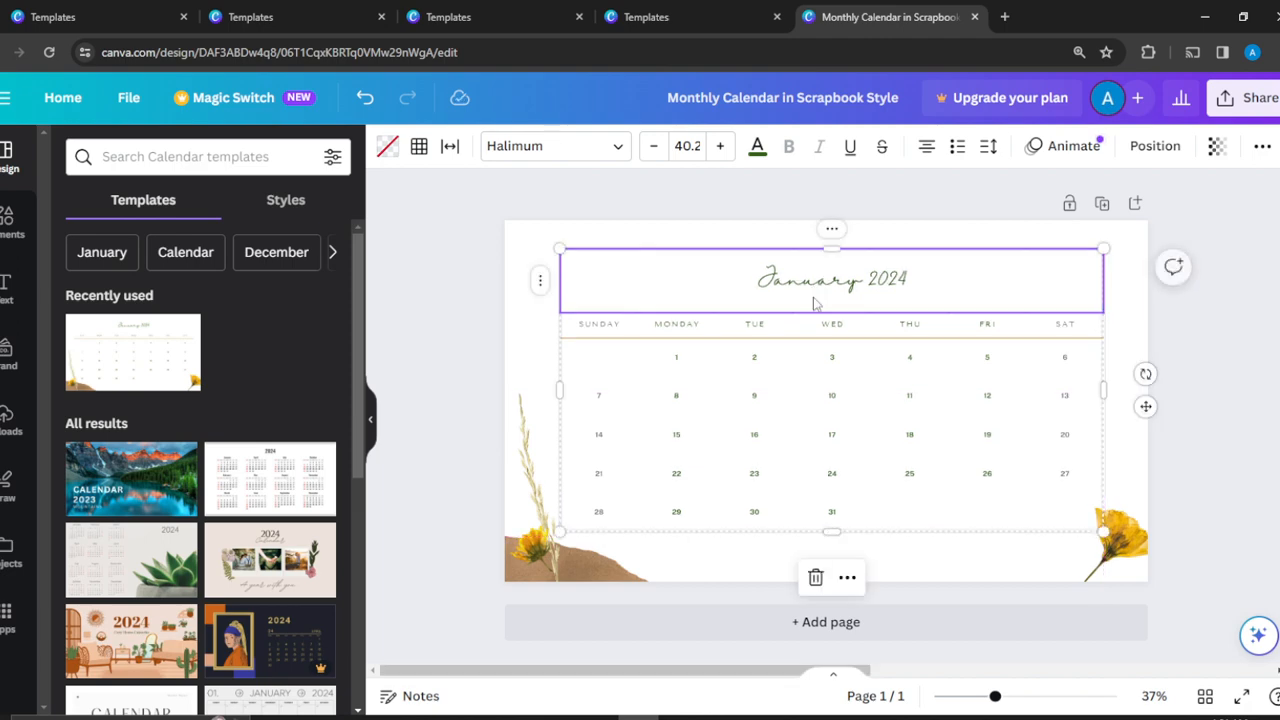
click(1257, 378)
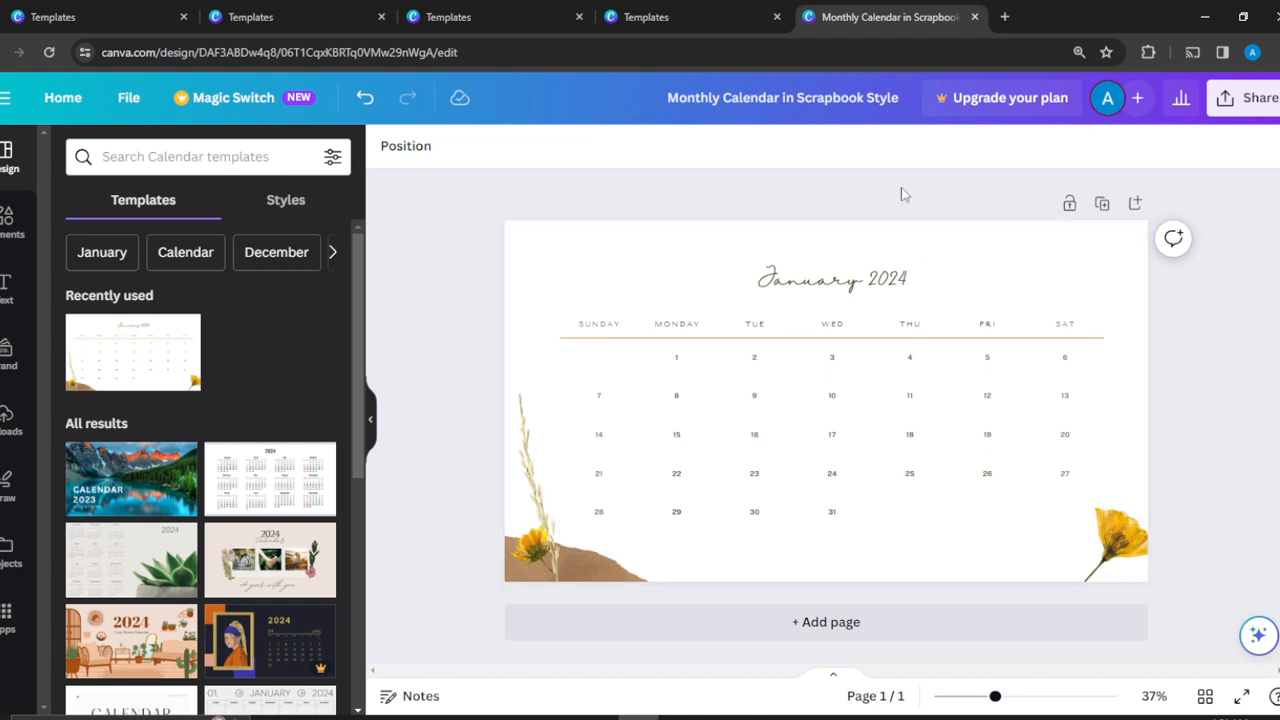
Replace the "January 2024" title with the calendar owner's first name in capitals, a possessive S and "2024".
click(855, 285)
double_click(855, 282)
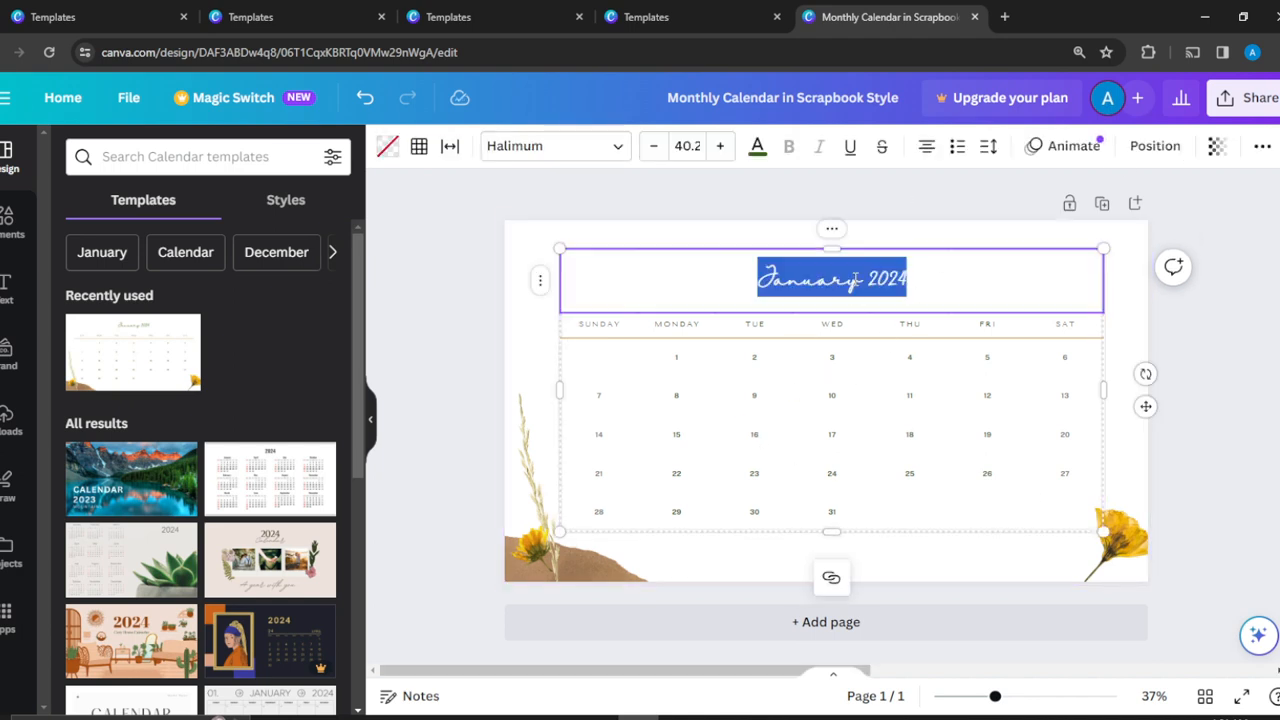
text(AMY)
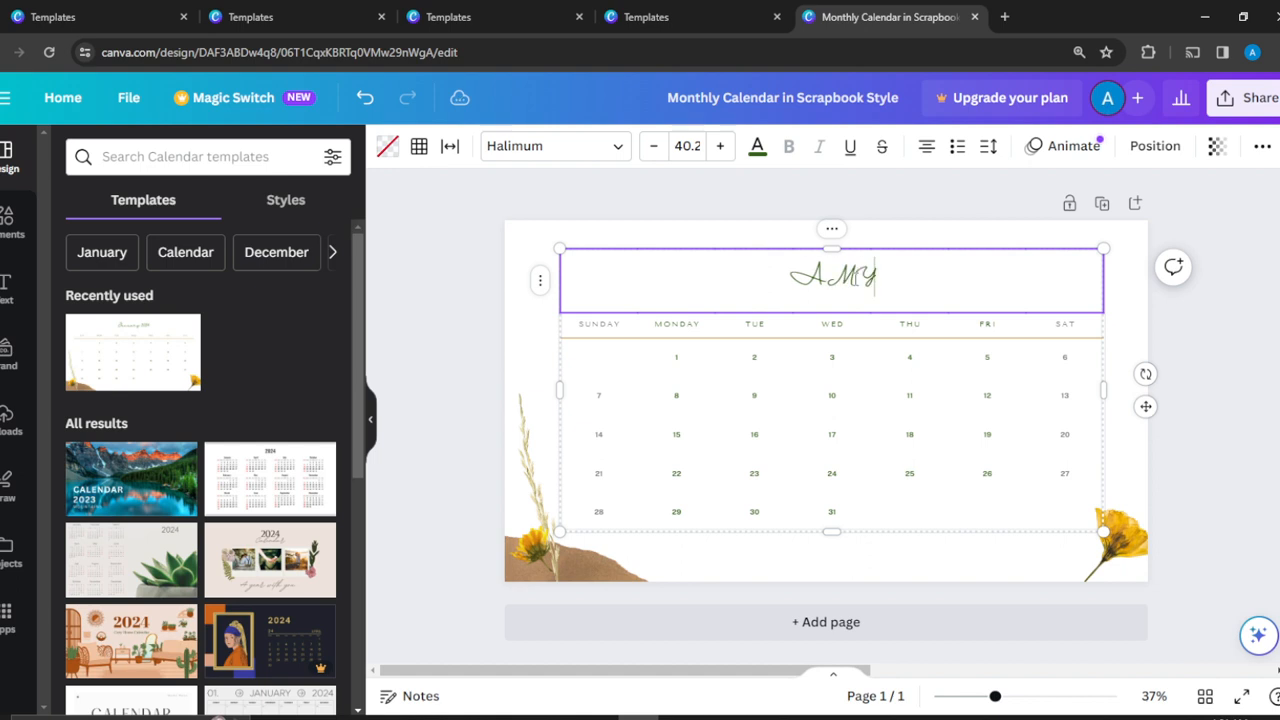
text('S 20)
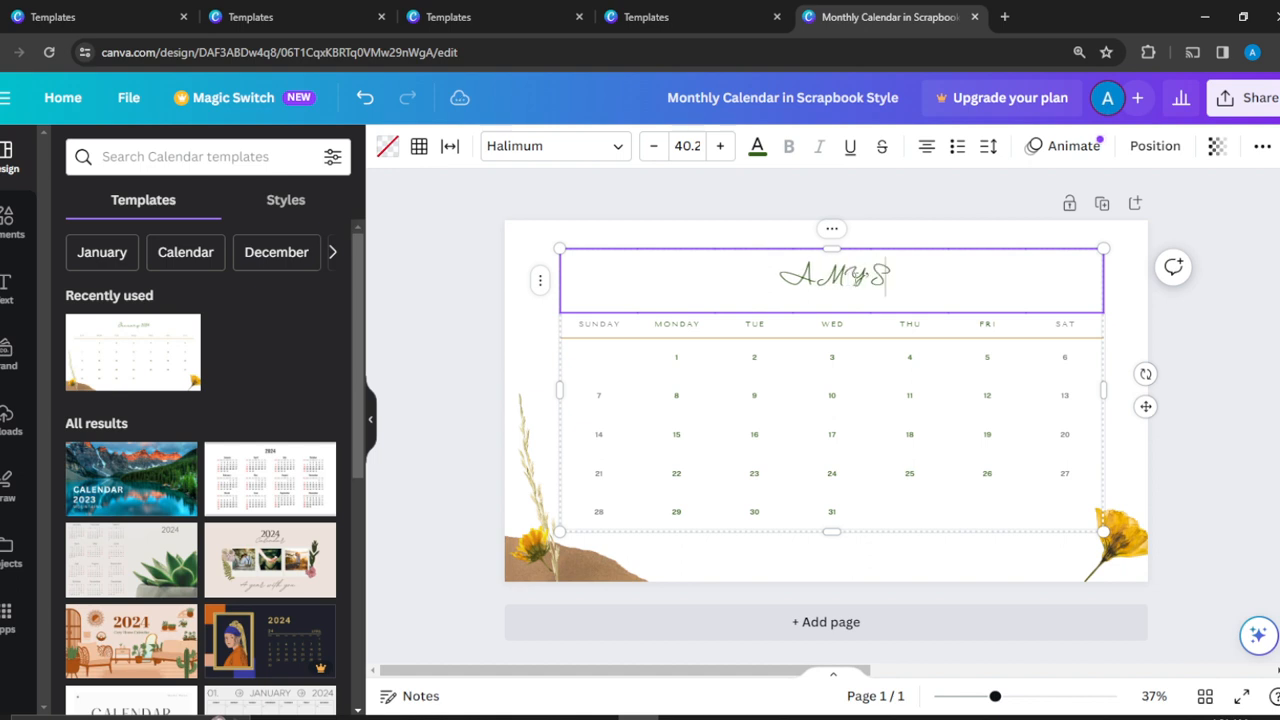
text(24)
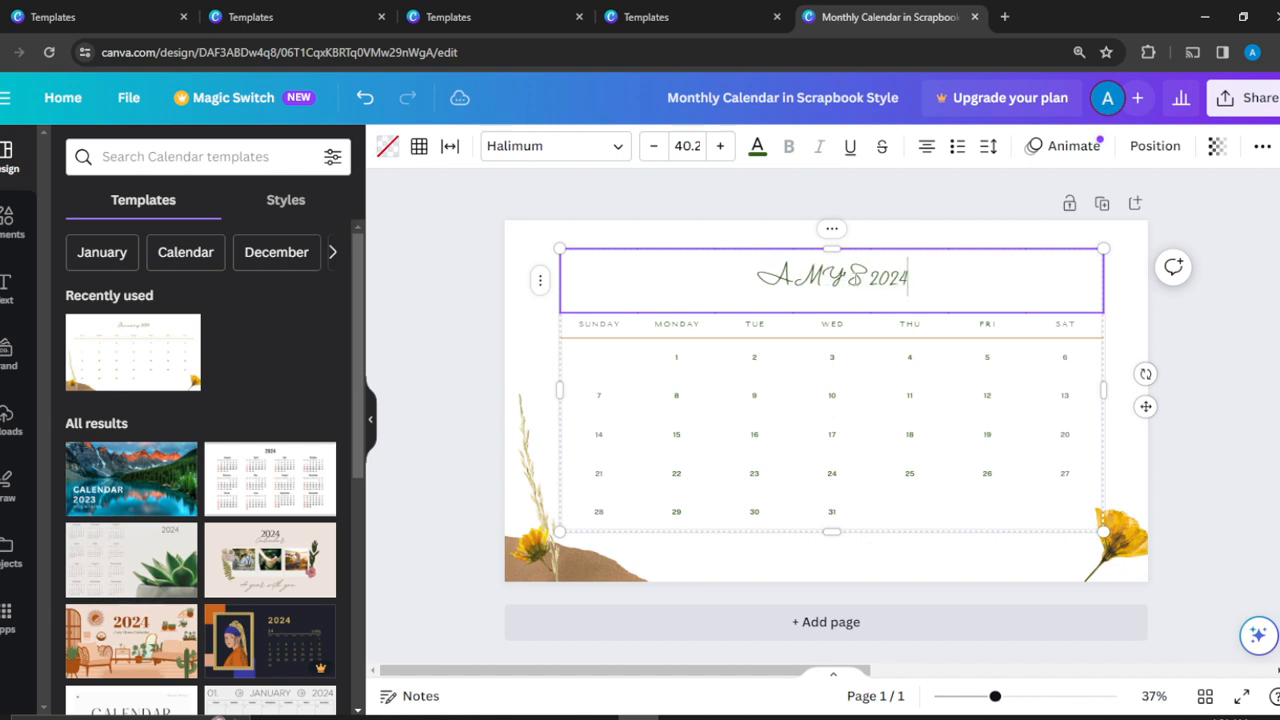
click(1201, 317)
Change the capital S after the name in the calendar title to a lowercase "s".
click(860, 290)
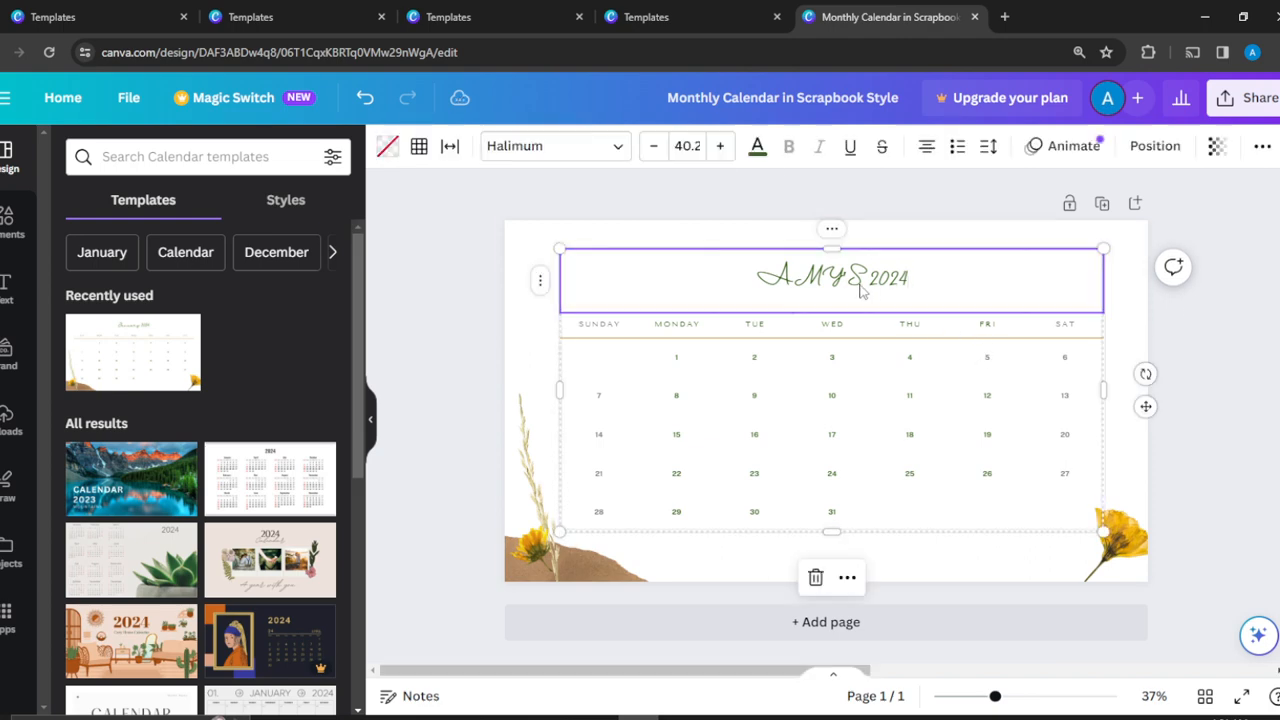
click(861, 285)
click(861, 282)
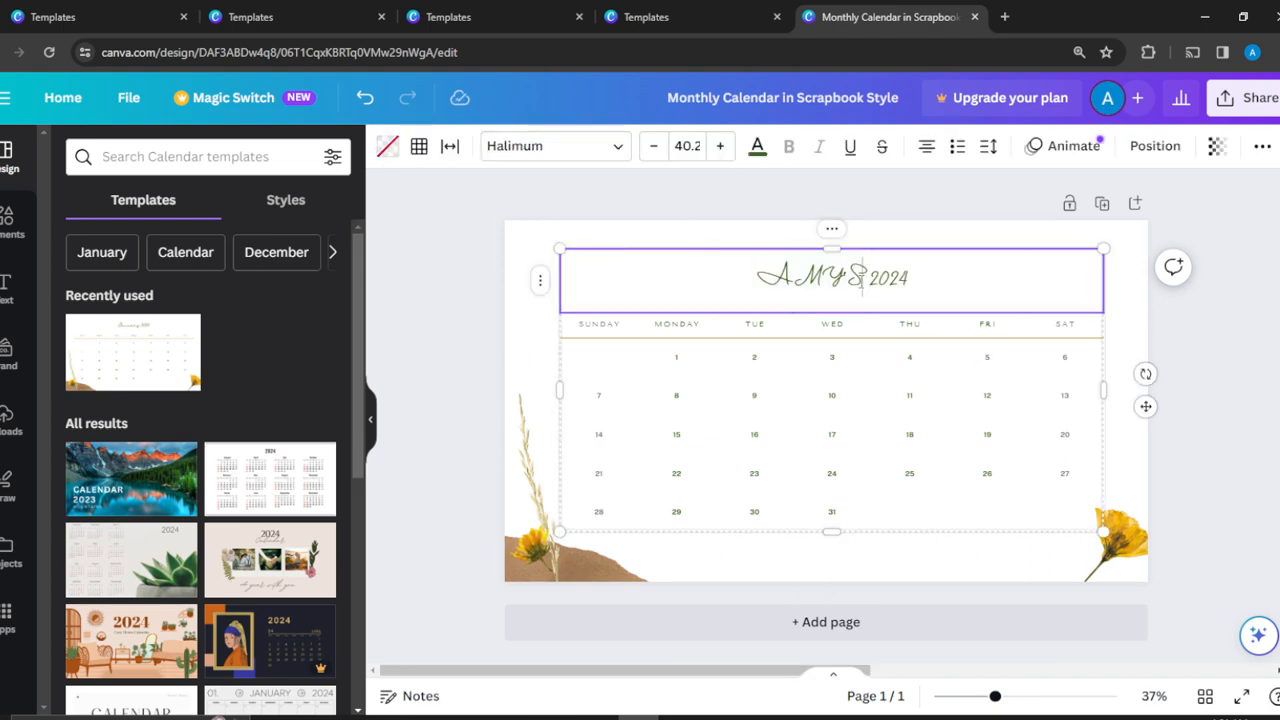
key(BackSpace)
text('s)
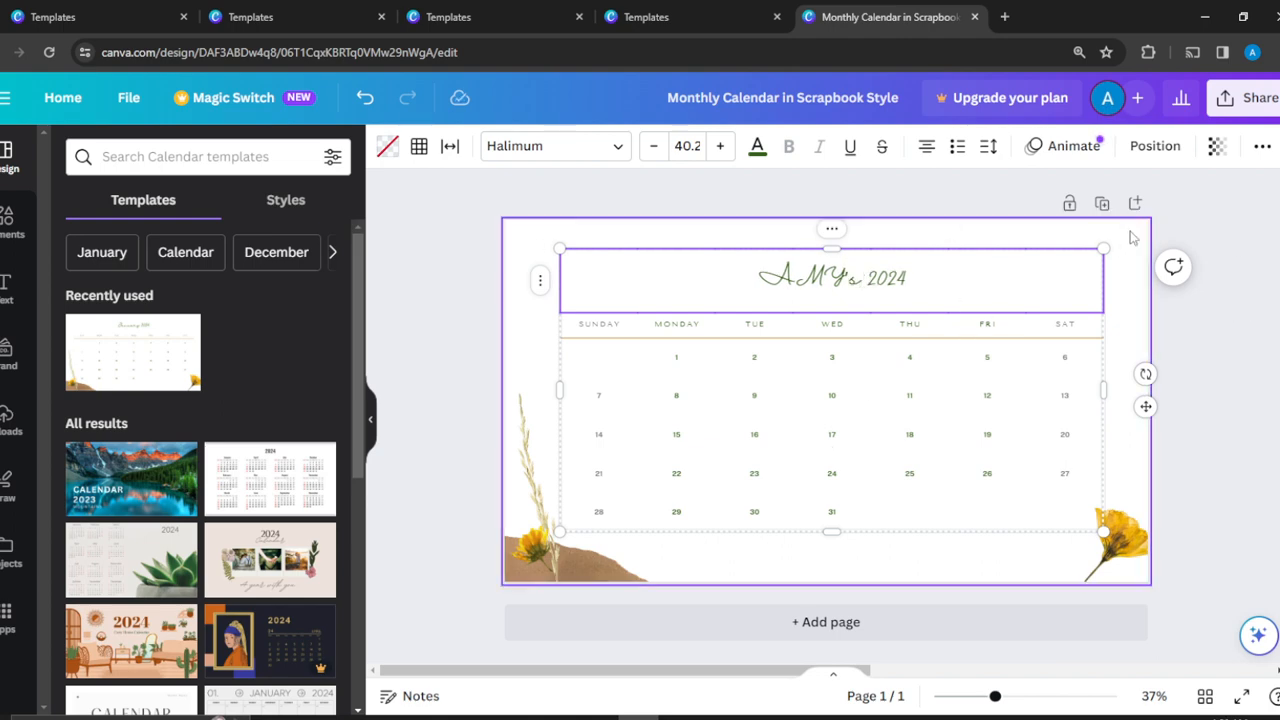
click(996, 188)
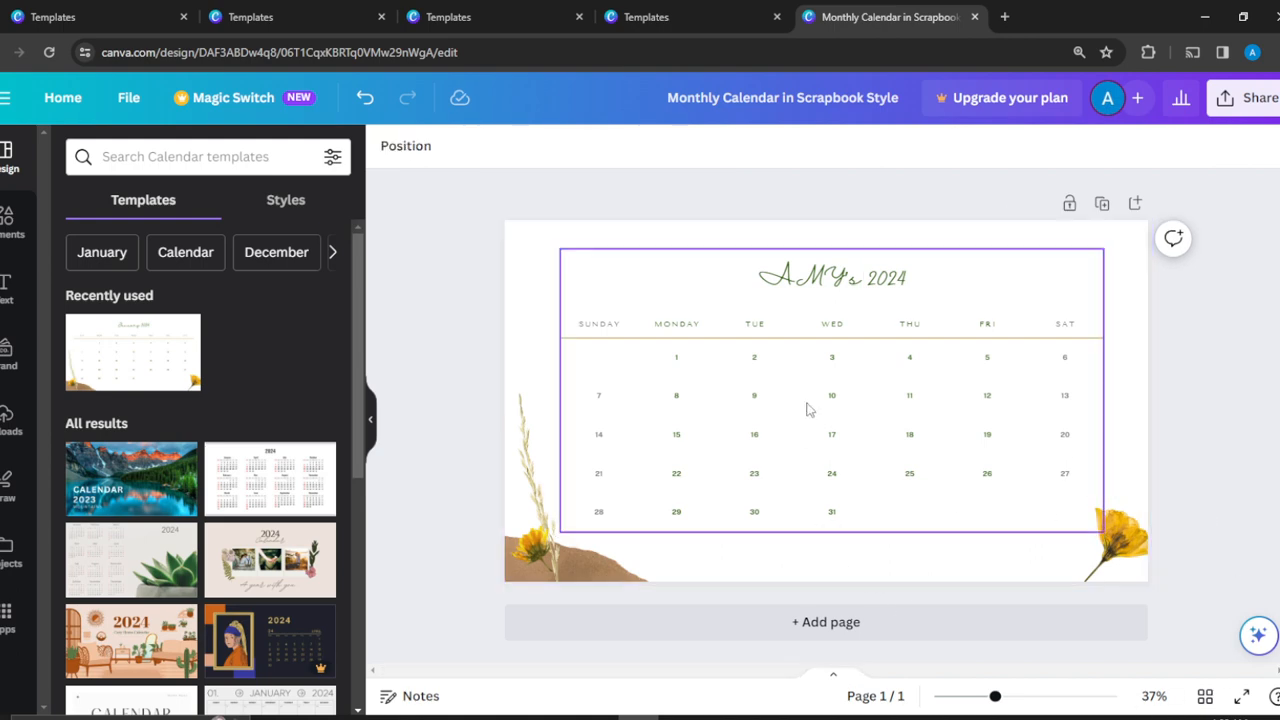
Try several photo colors on the calendar title text and set it to the orange #d37000.
click(860, 270)
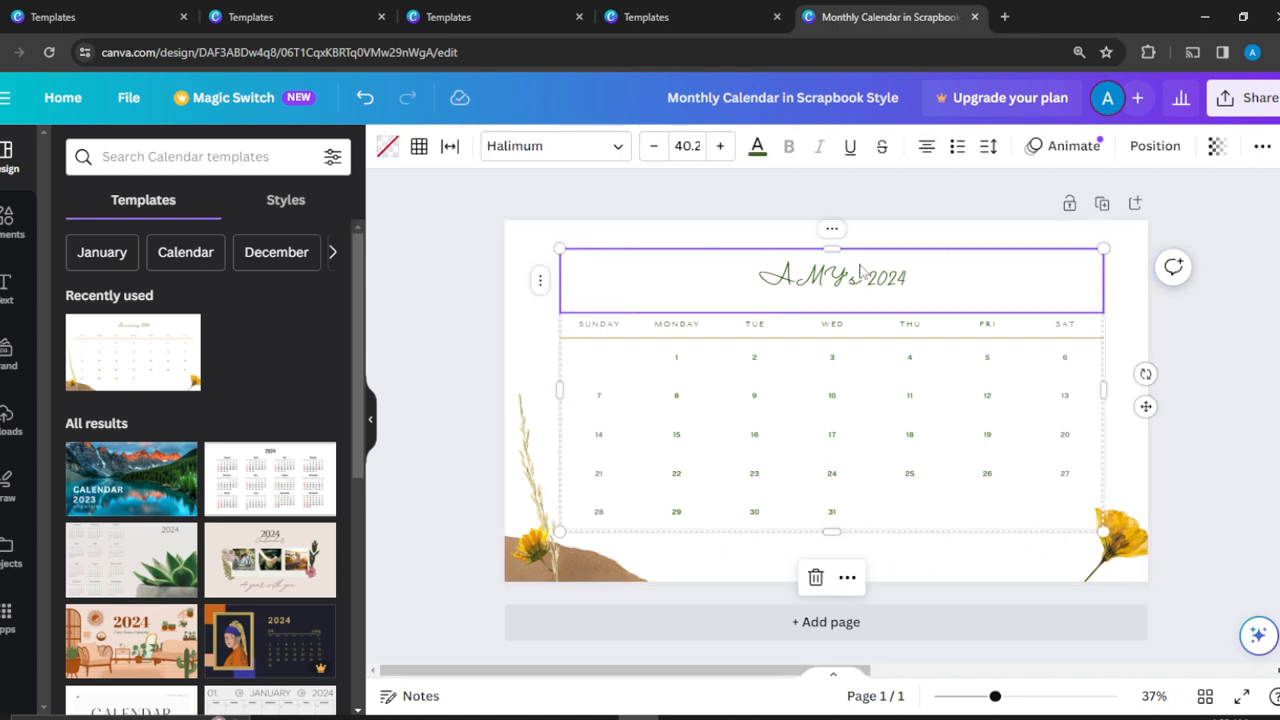
click(758, 160)
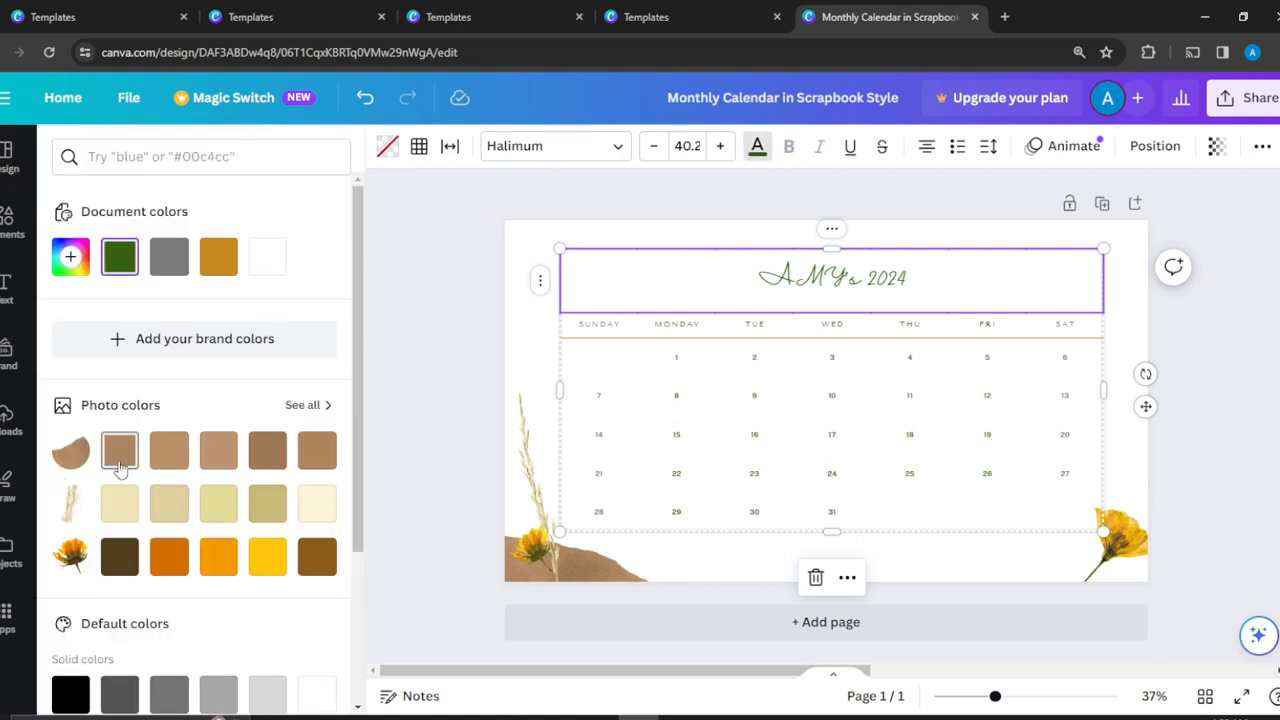
click(120, 455)
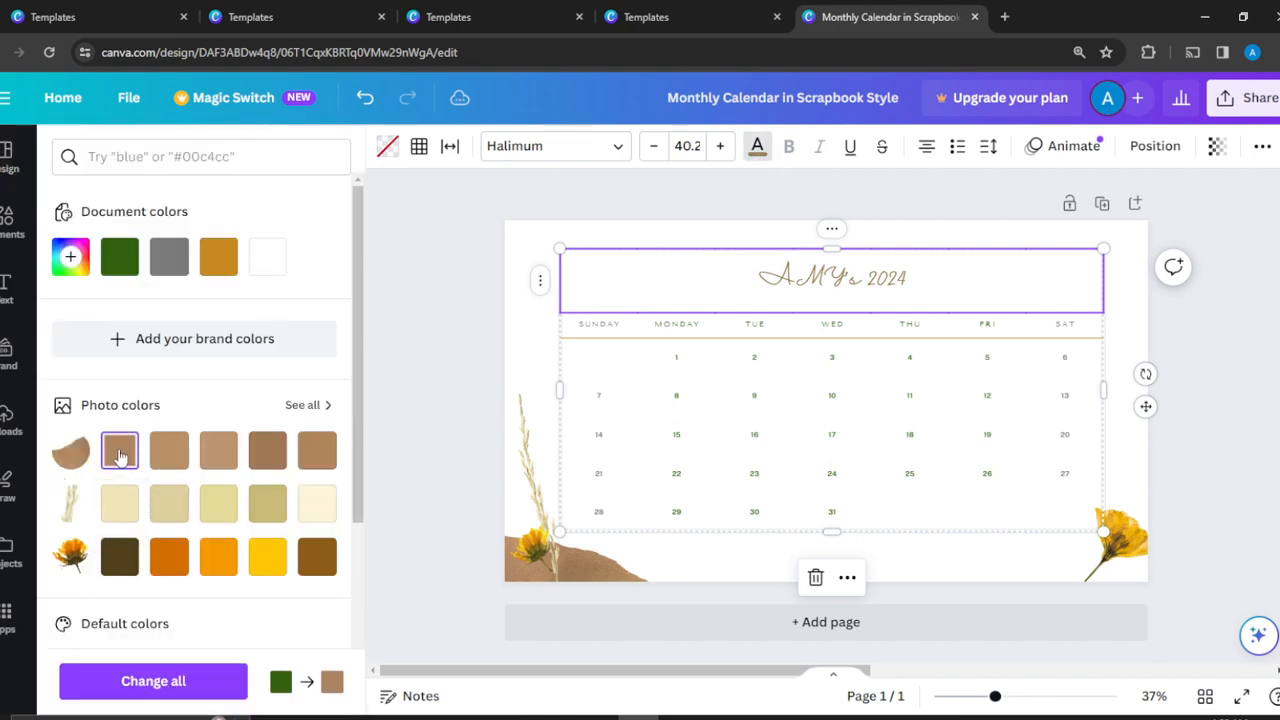
click(122, 503)
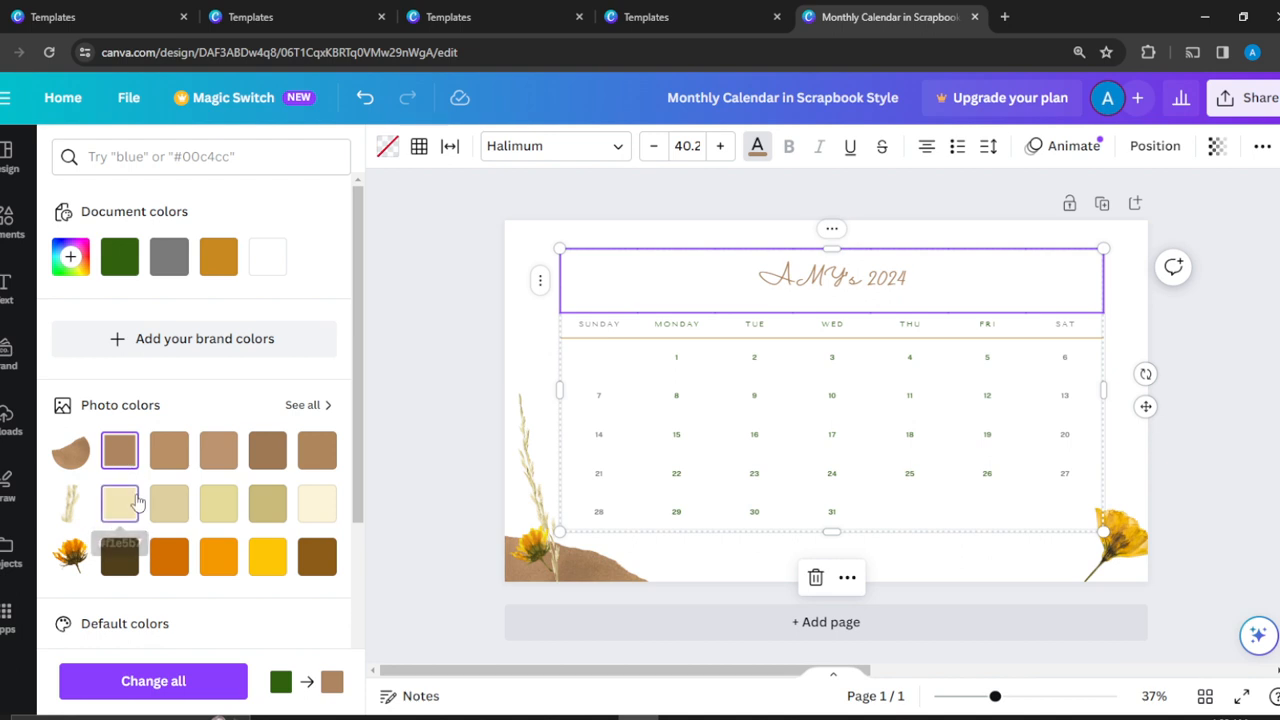
click(120, 556)
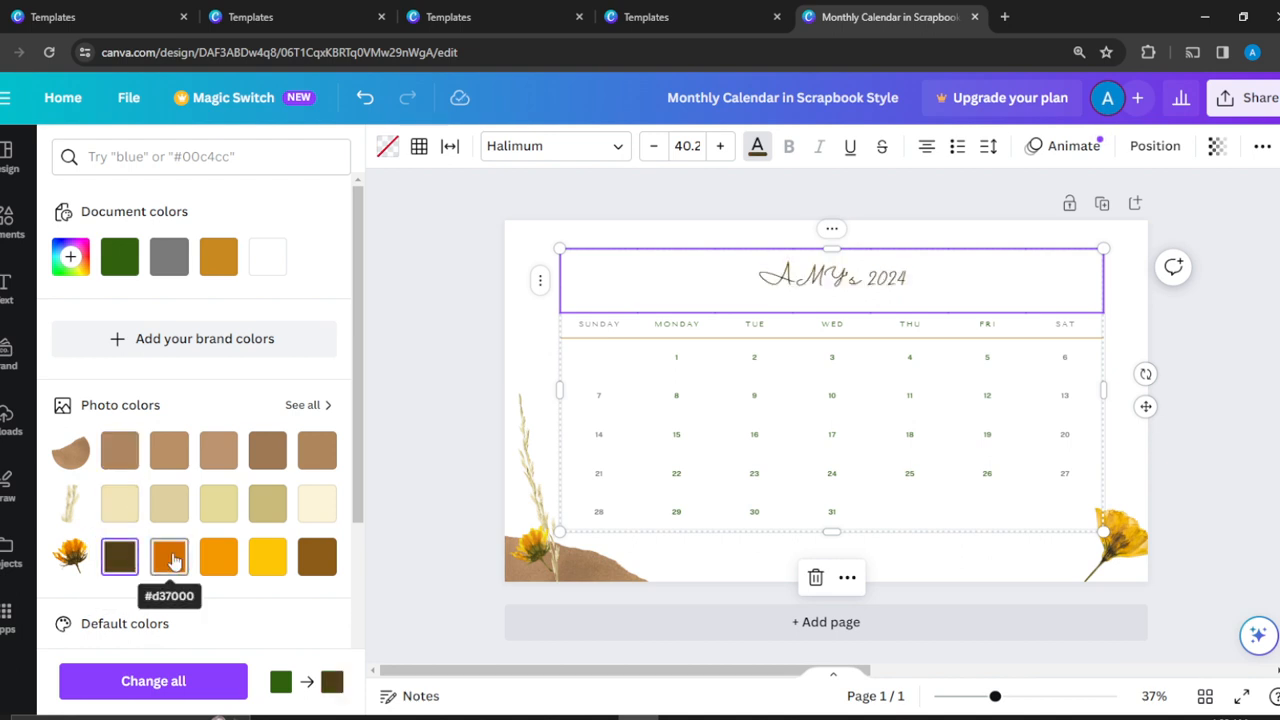
click(172, 561)
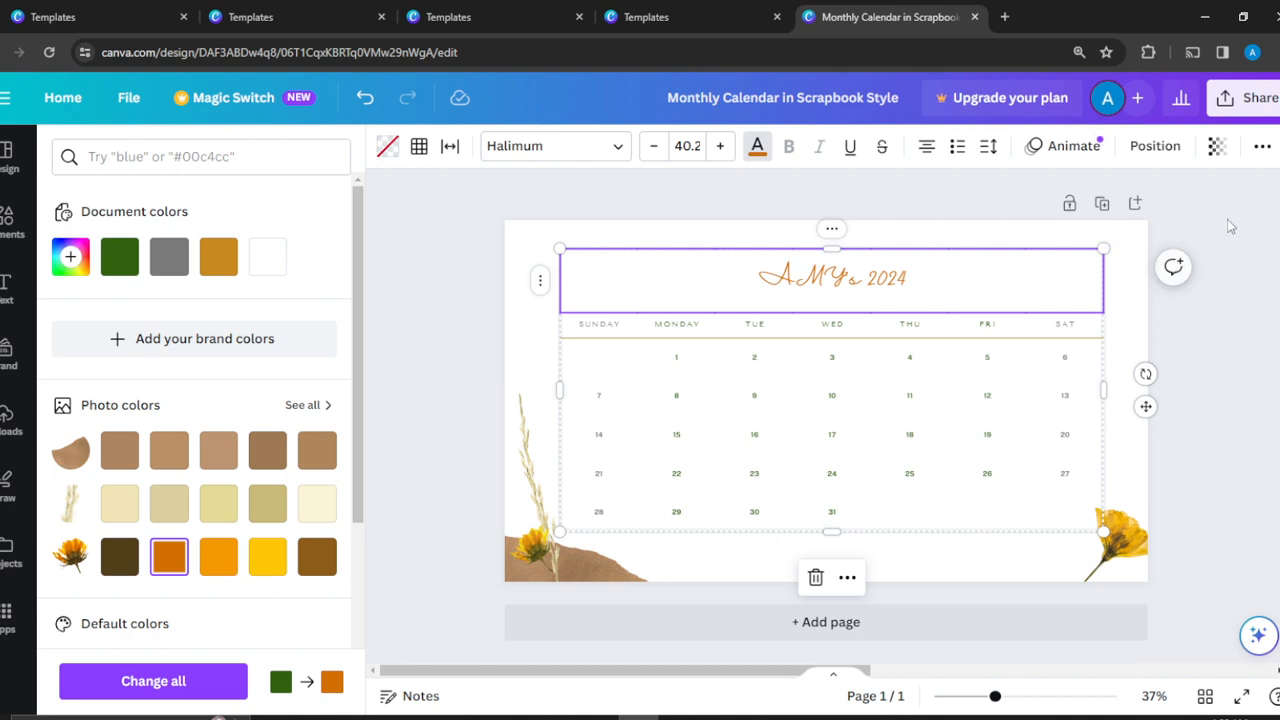
click(1230, 226)
click(1230, 226)
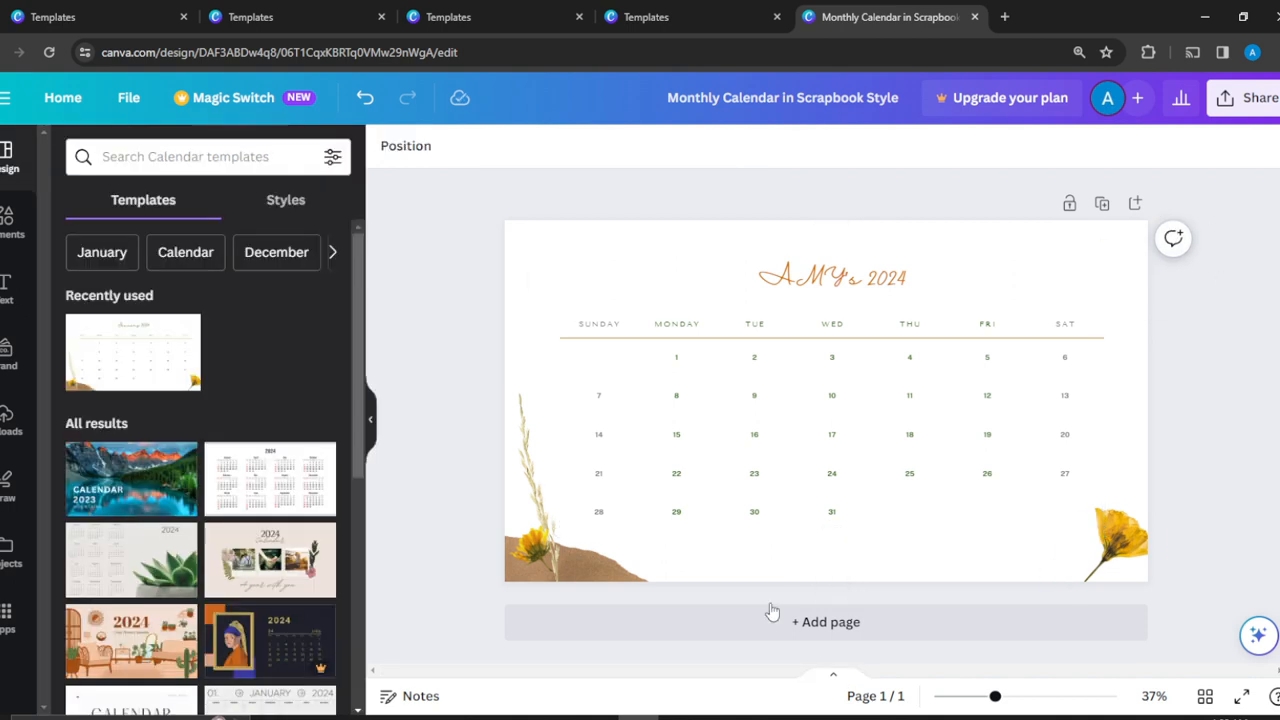
Shrink the yellow flower in the page's lower-right corner and place the white flower graphic over that corner.
click(1119, 547)
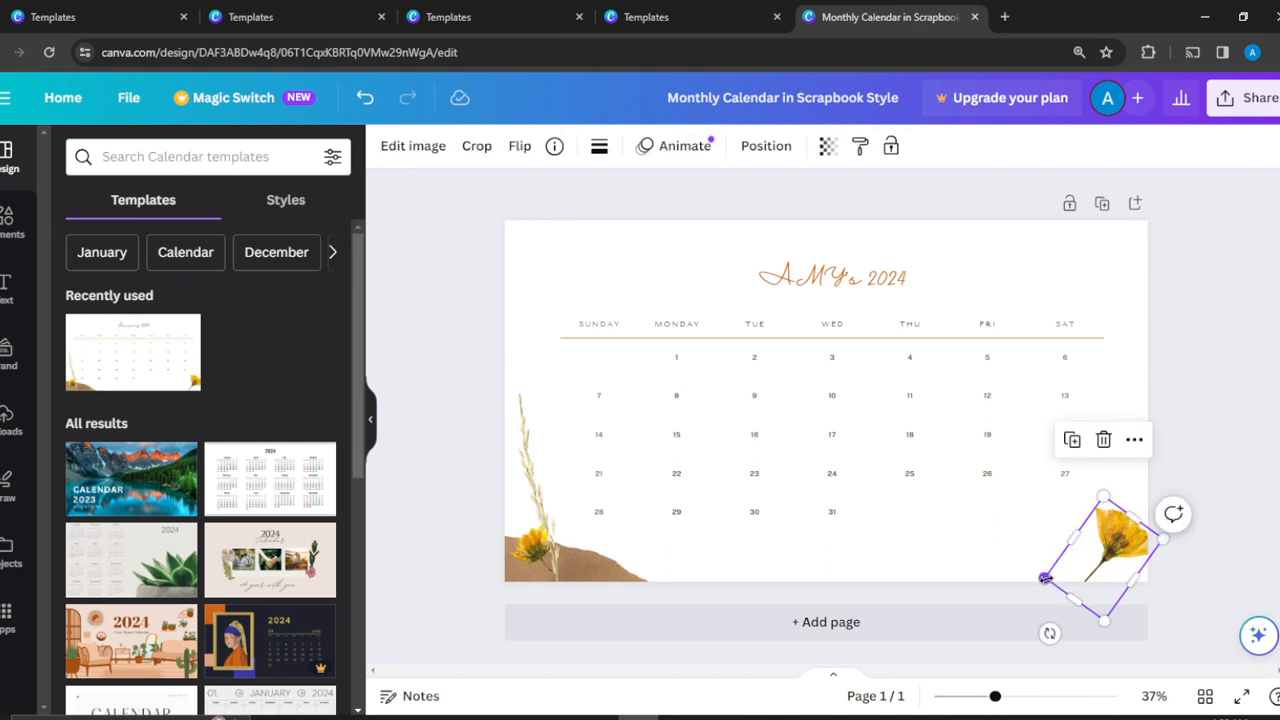
drag(1051, 588, 1081, 562)
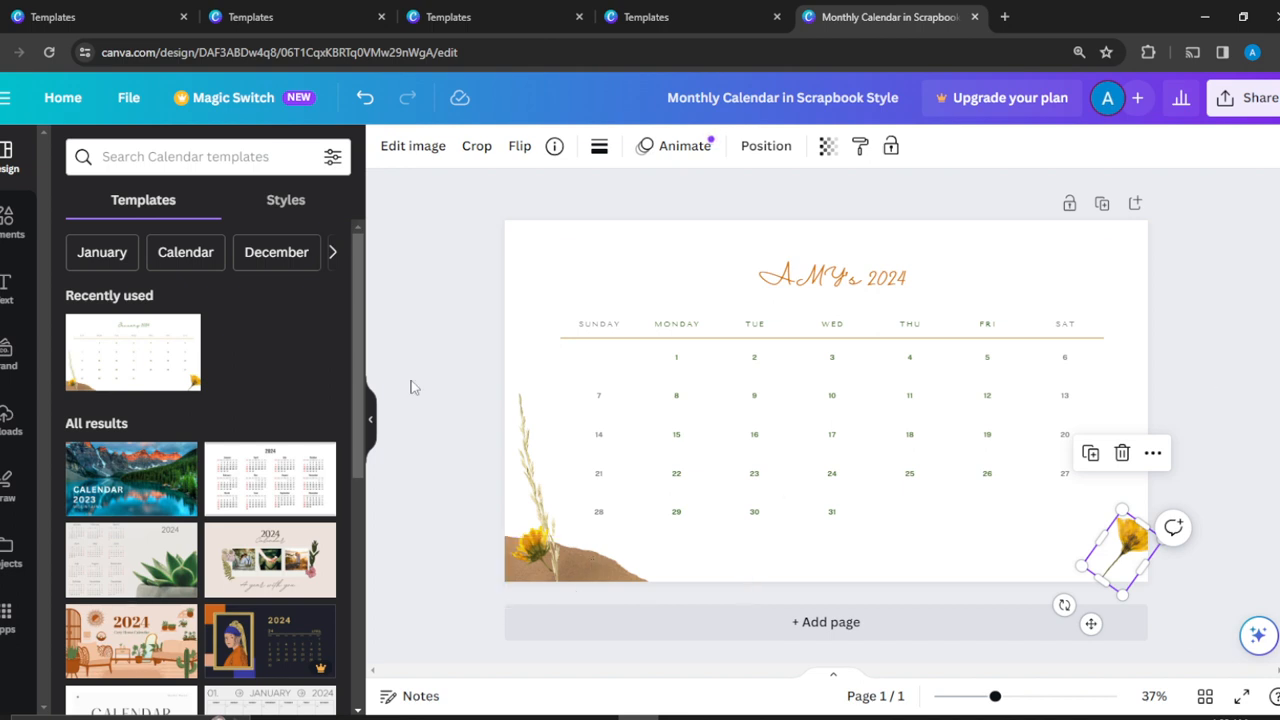
click(6, 228)
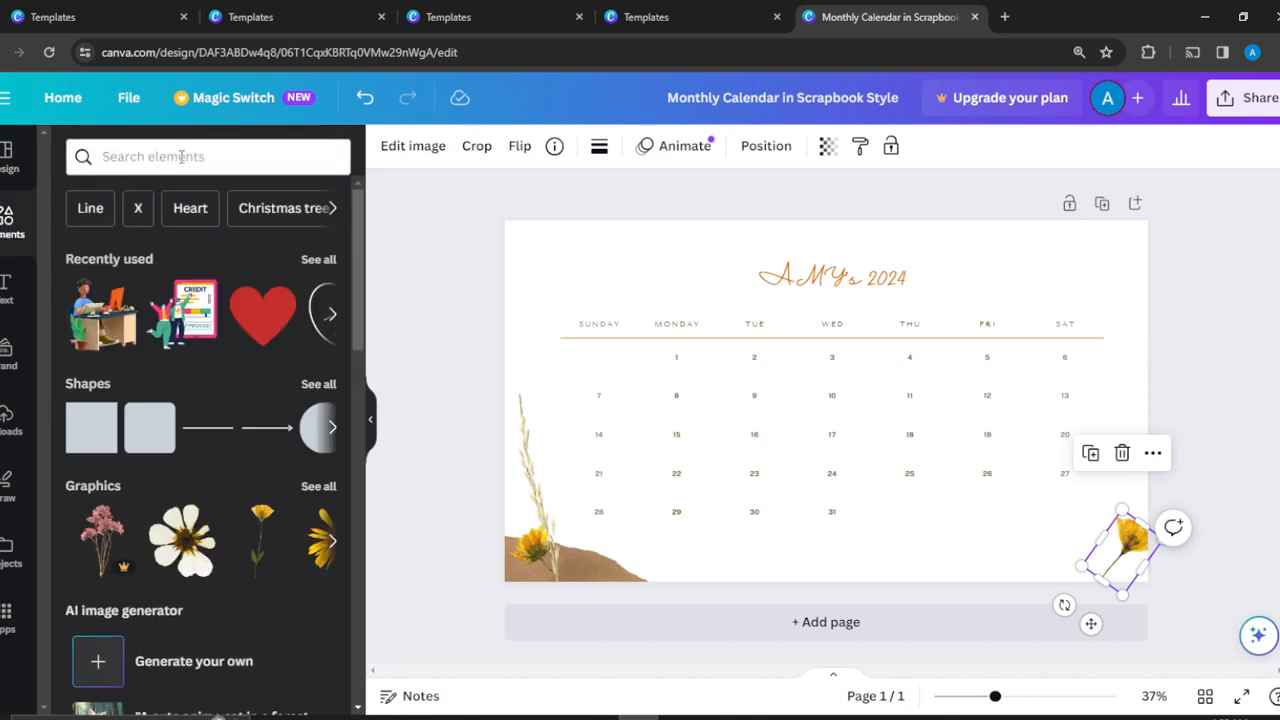
drag(212, 516, 368, 553)
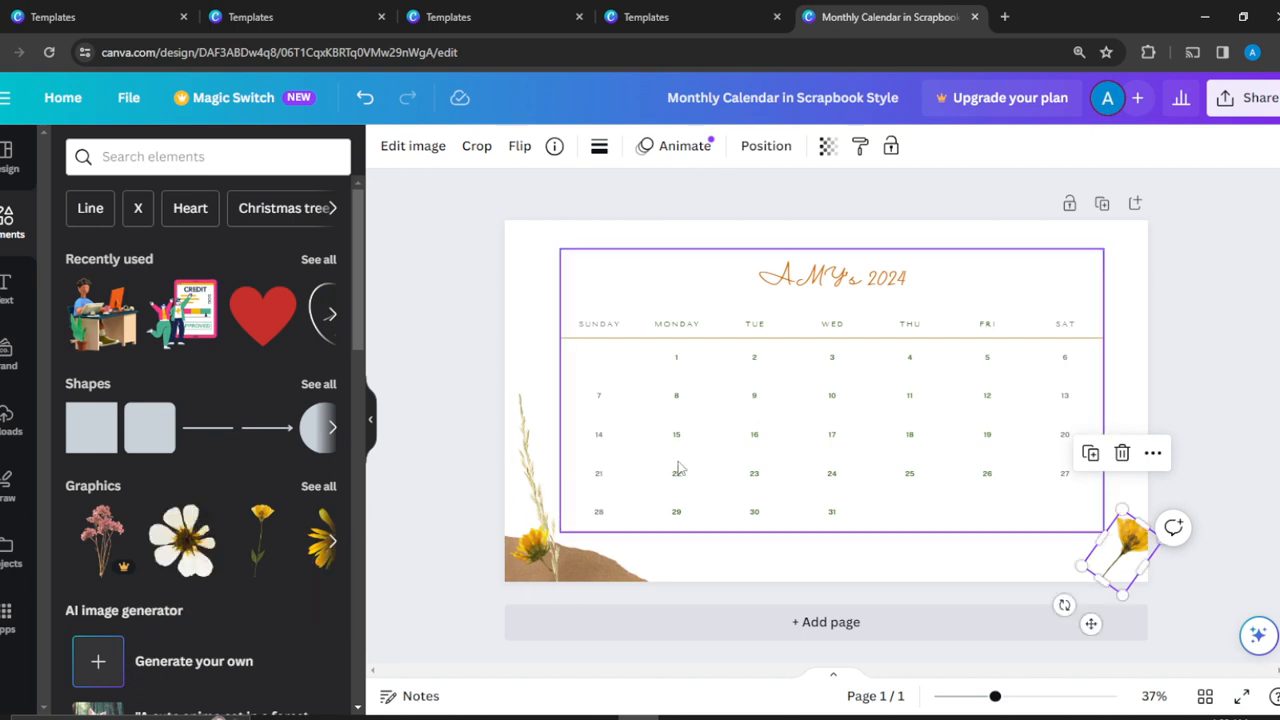
drag(178, 556, 1003, 466)
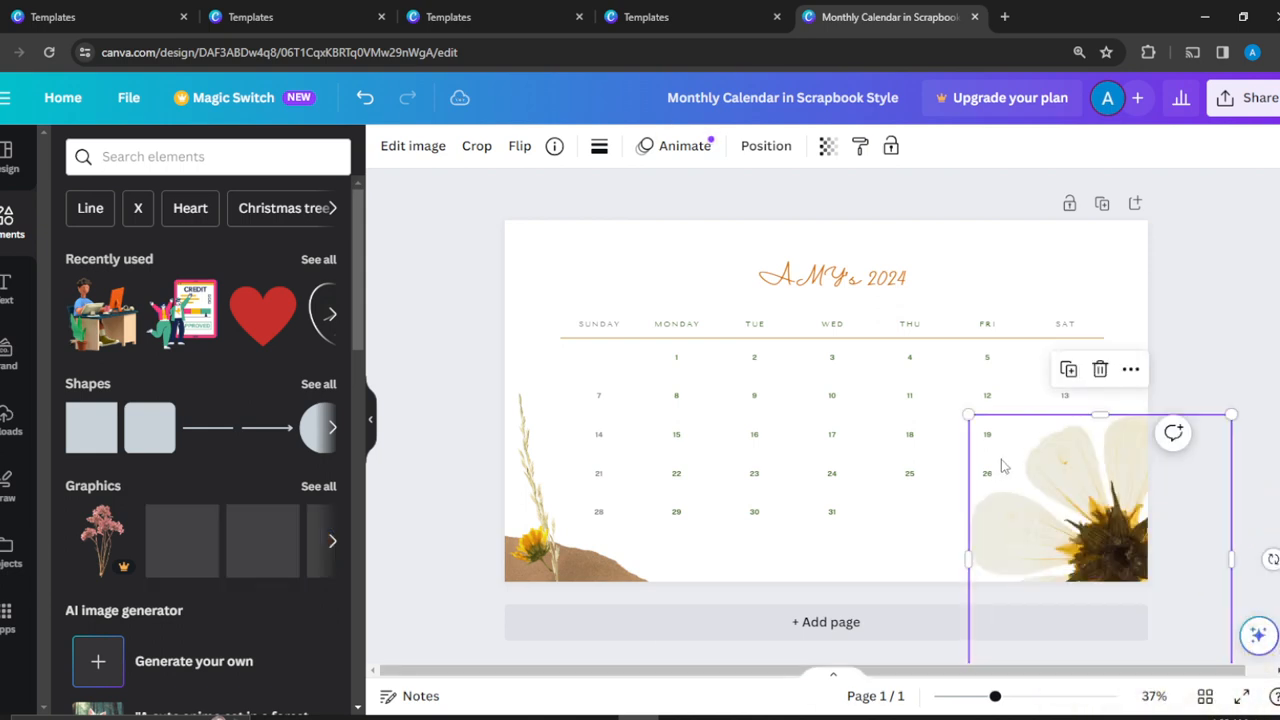
Shrink the white flower graphic slightly from its upper-left corner so it covers less of the calendar dates.
click(1190, 264)
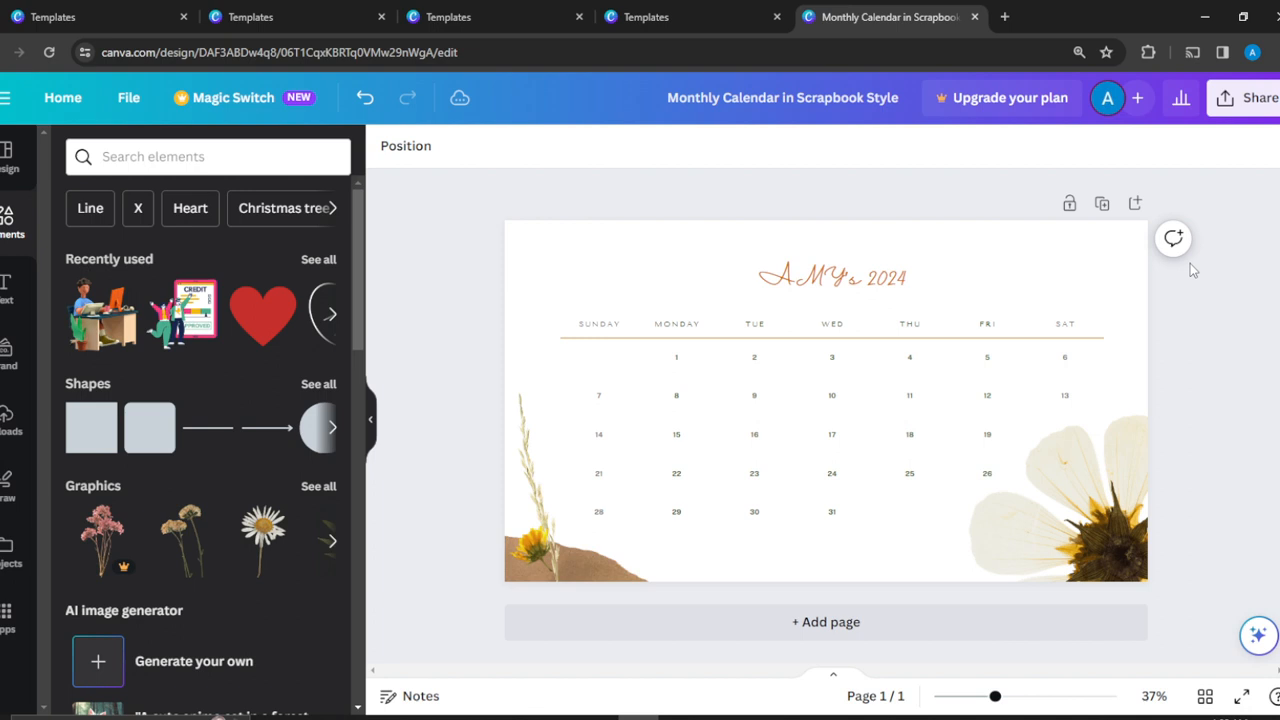
click(1090, 487)
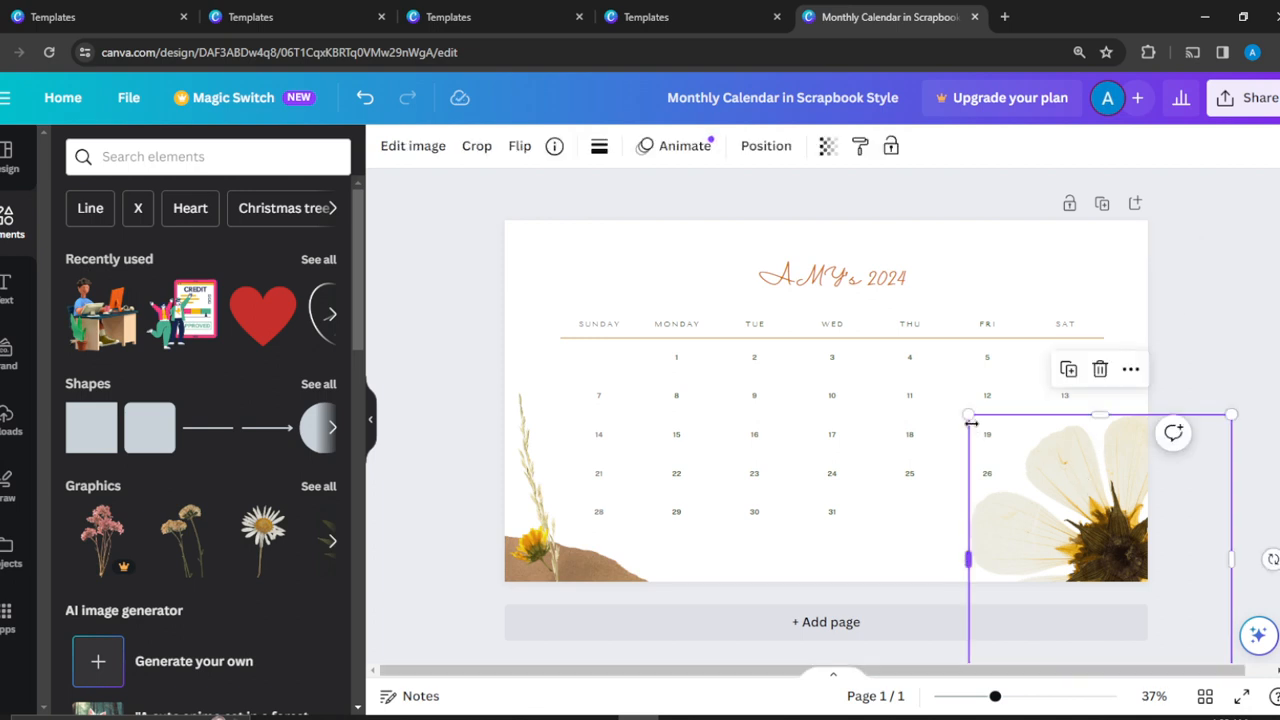
drag(968, 414, 988, 437)
click(1221, 290)
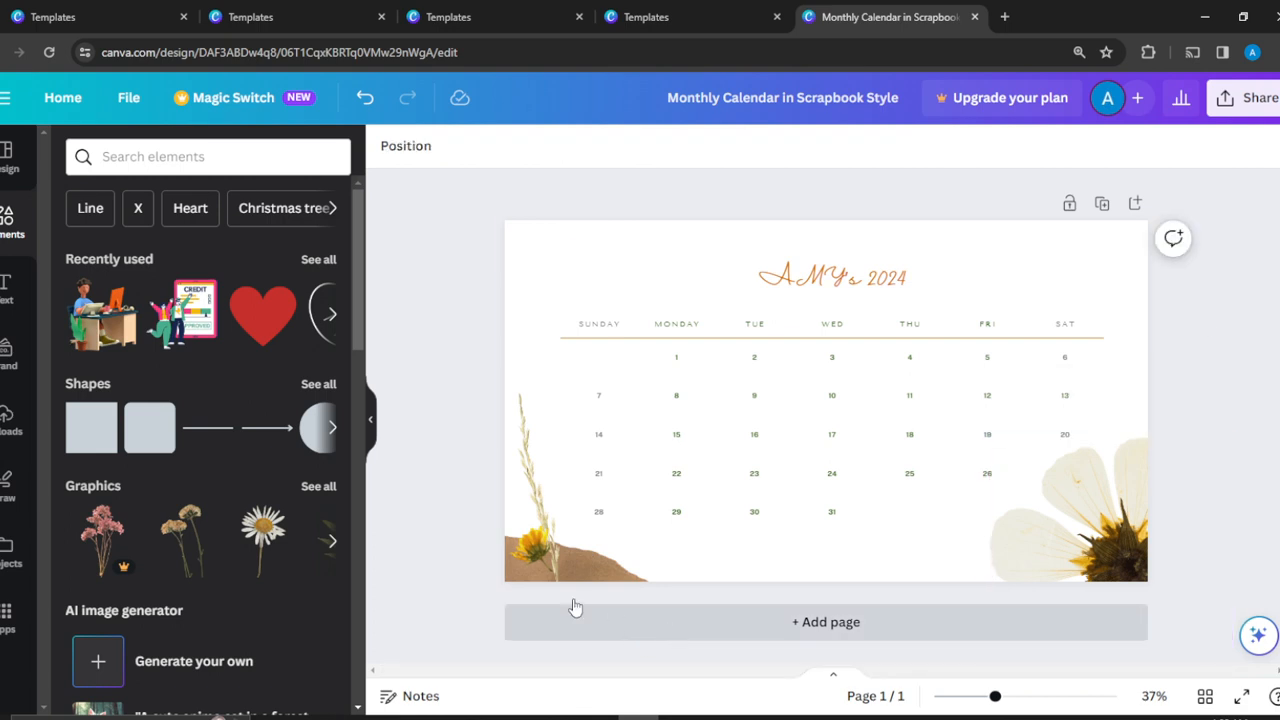
Remove the grass stem from the page's lower-left corner and replace the small yellow flower there with a pale pink flower graphic.
drag(547, 580, 338, 540)
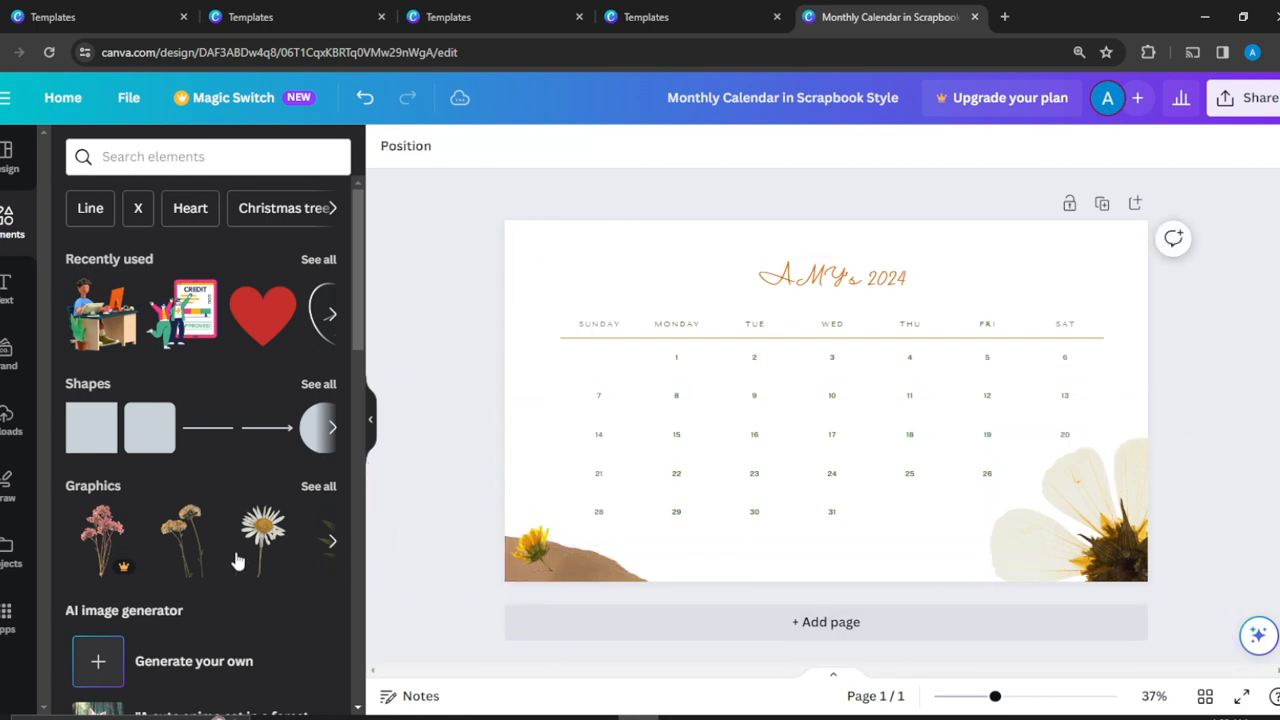
drag(174, 547, 533, 550)
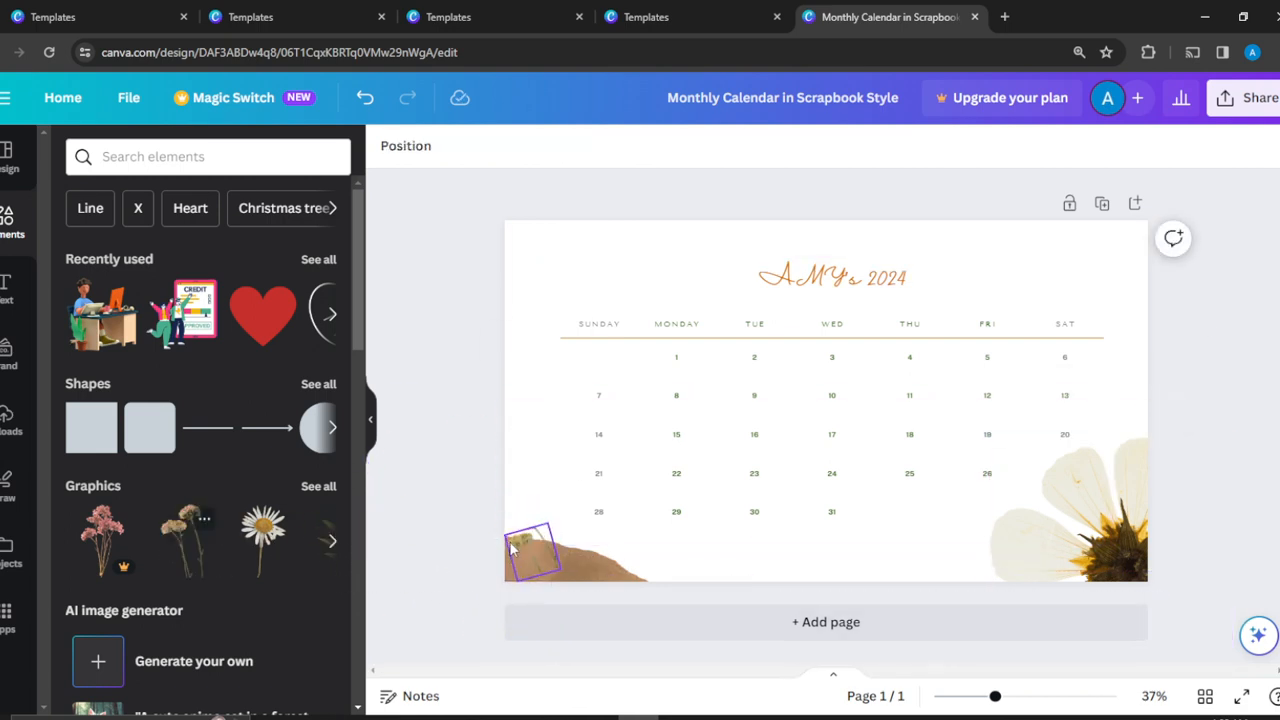
click(723, 584)
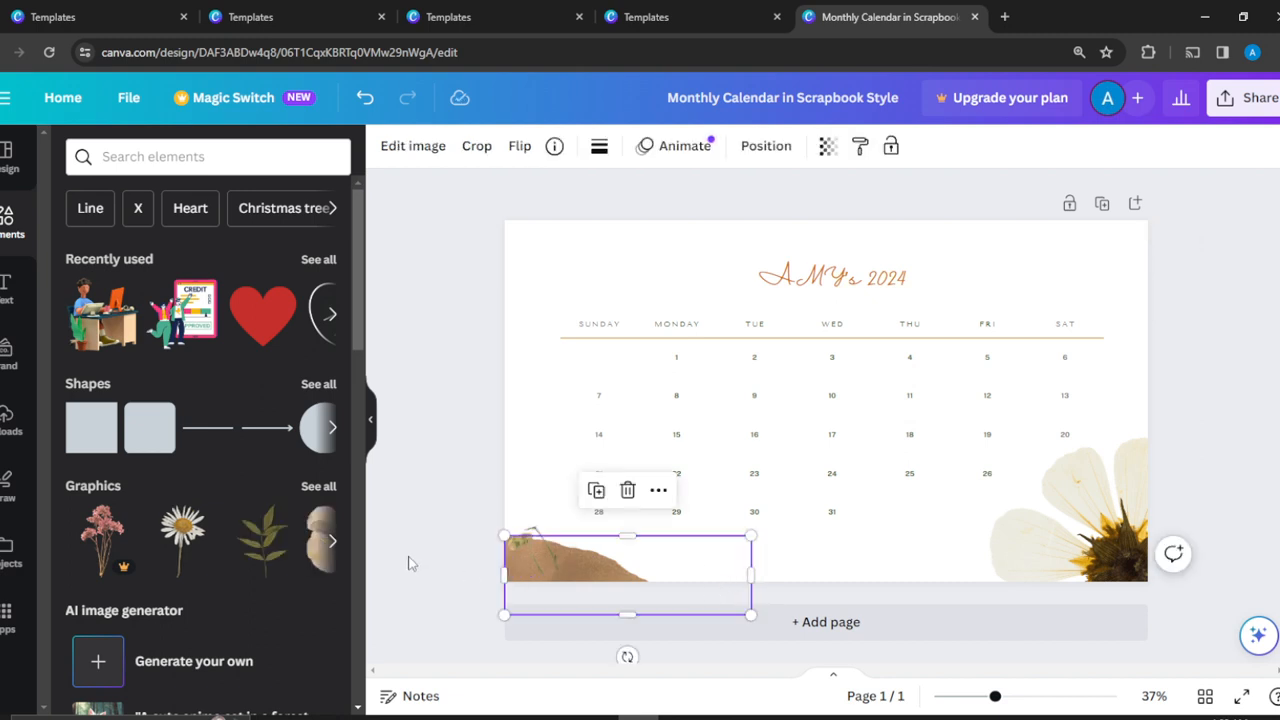
click(331, 543)
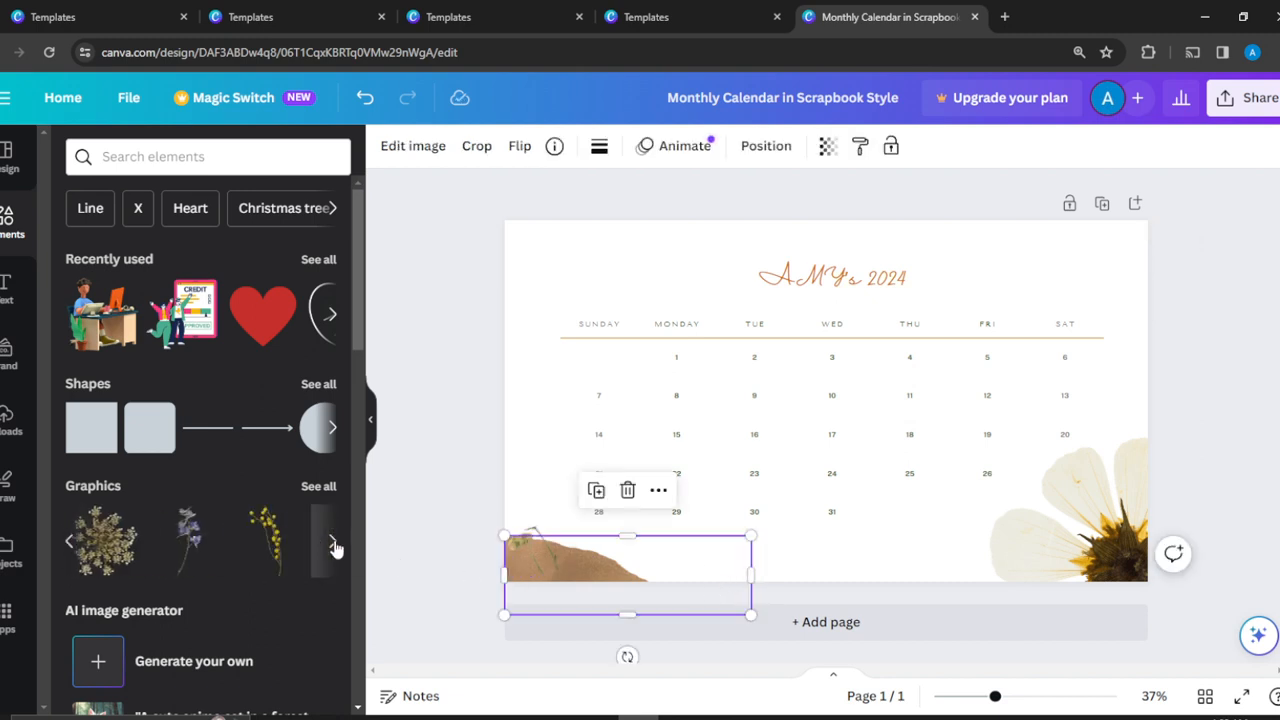
drag(264, 530, 526, 535)
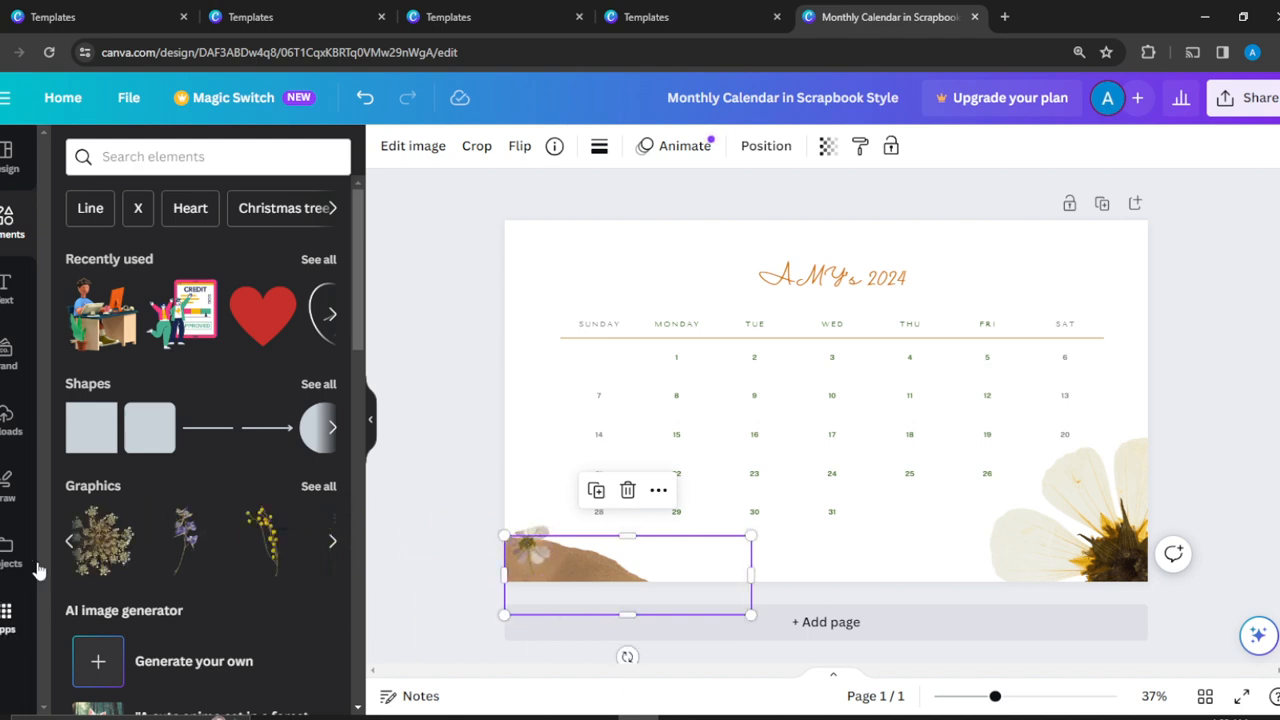
Replace the brown paper shape in the page's lower-left corner with the dried umbel flower graphic and delete the small flower over it.
drag(108, 537, 575, 552)
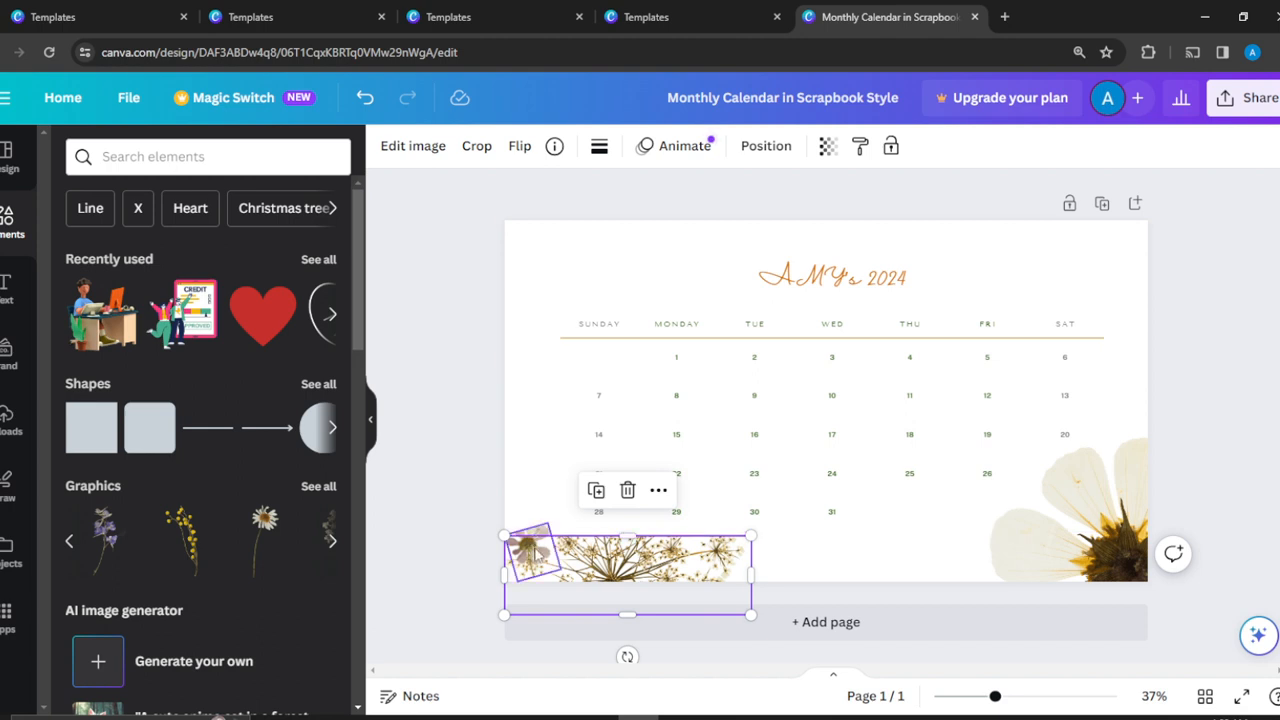
click(530, 550)
click(529, 466)
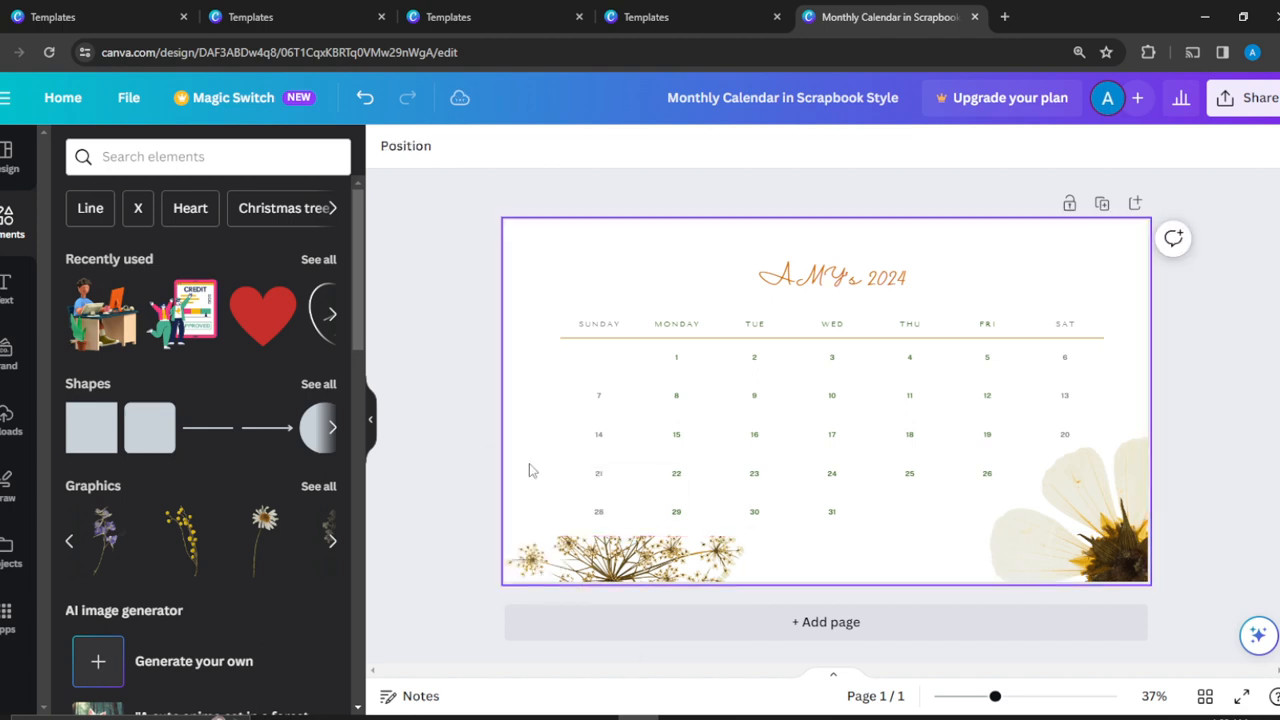
Shrink the dried umbel flower graphic and fit it into the page's lower-left corner below the calendar dates.
click(735, 572)
drag(677, 573, 622, 563)
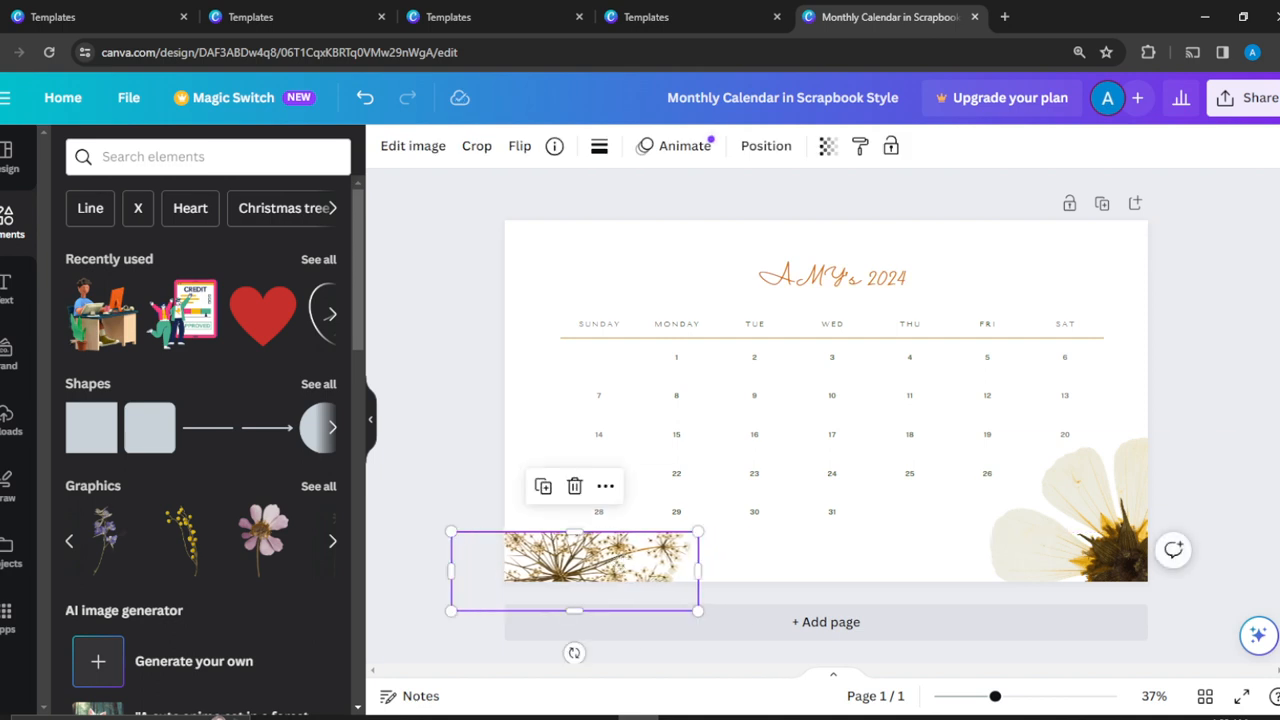
click(1153, 258)
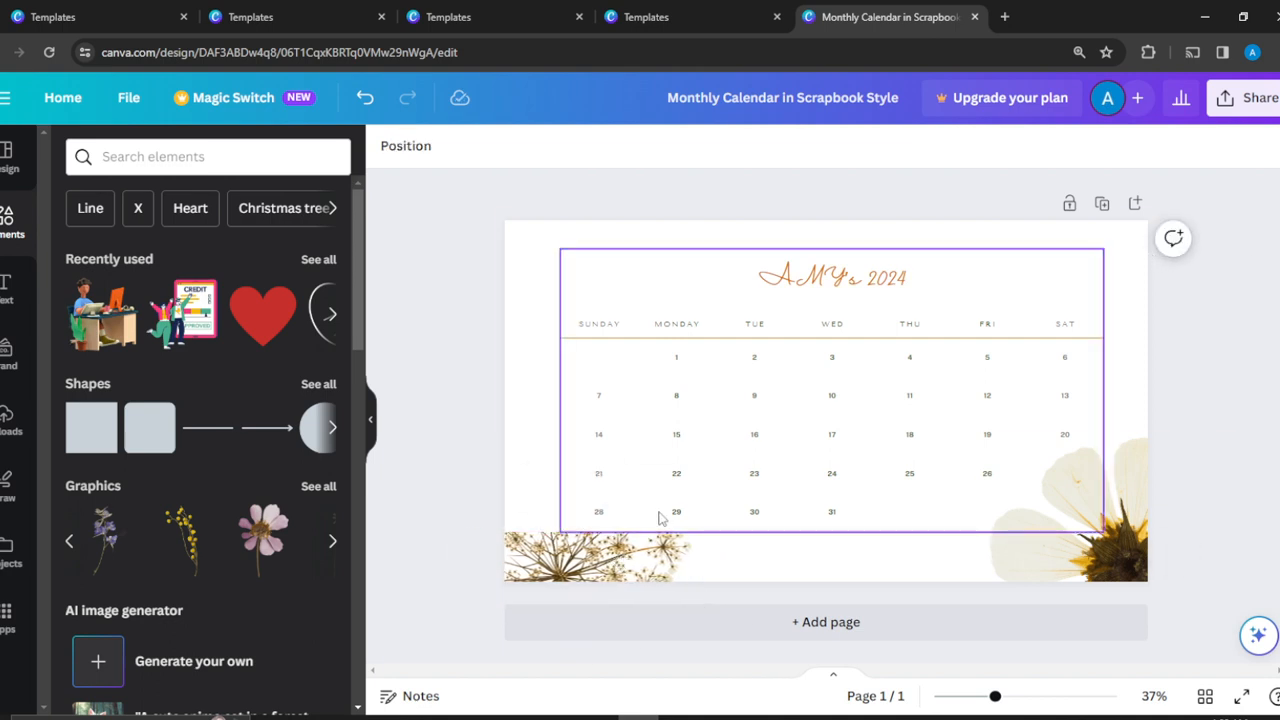
click(629, 561)
drag(629, 561, 672, 563)
drag(741, 532, 663, 556)
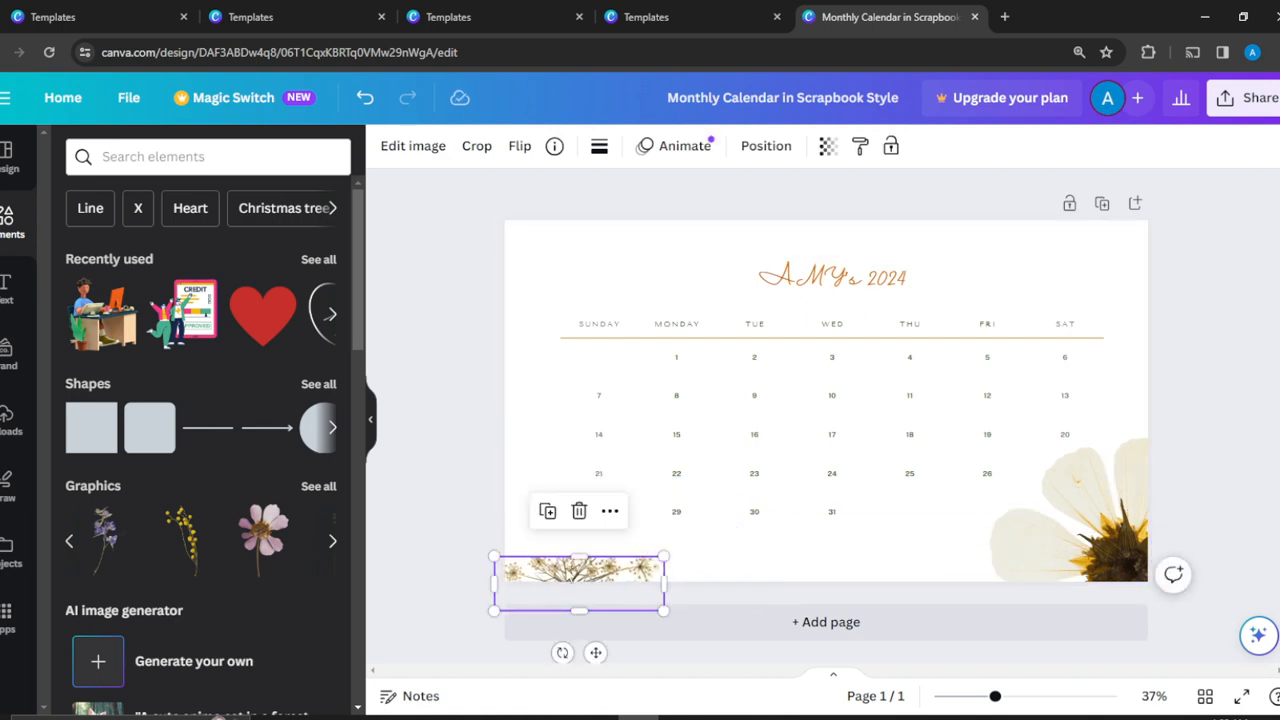
drag(494, 556, 461, 546)
click(1229, 289)
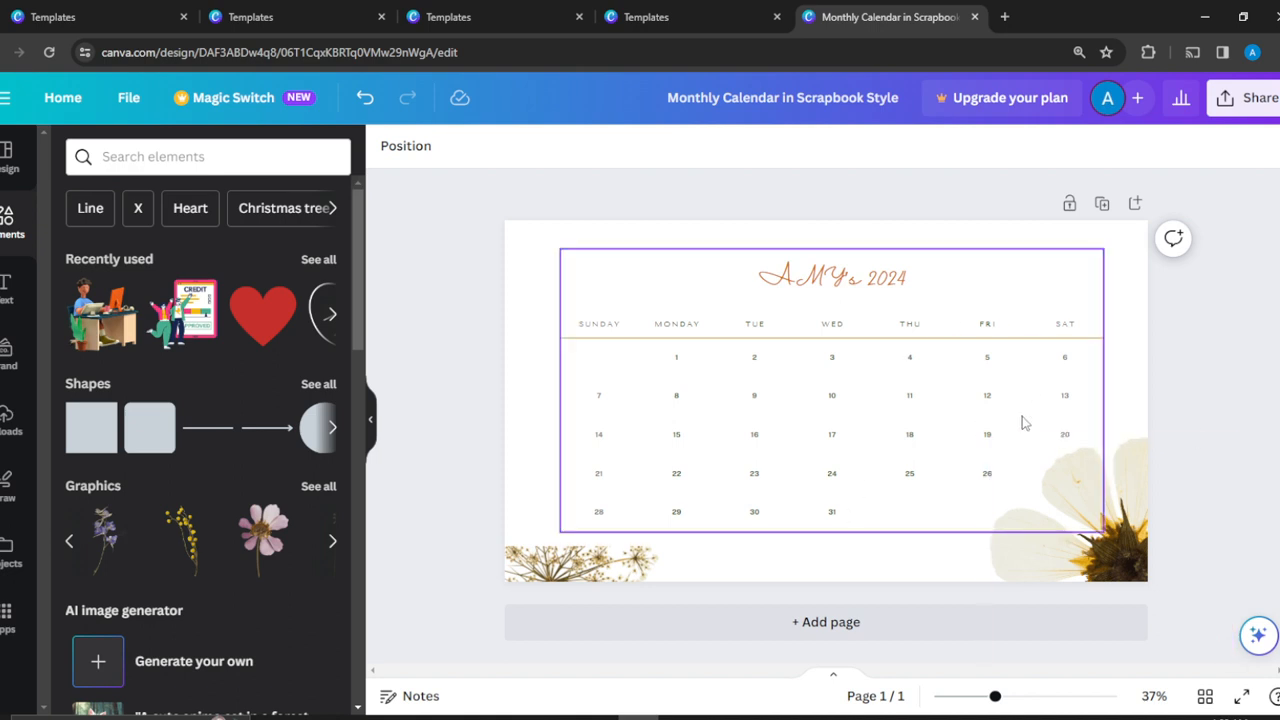
Select the cell for Friday the 5th in the calendar table.
click(990, 361)
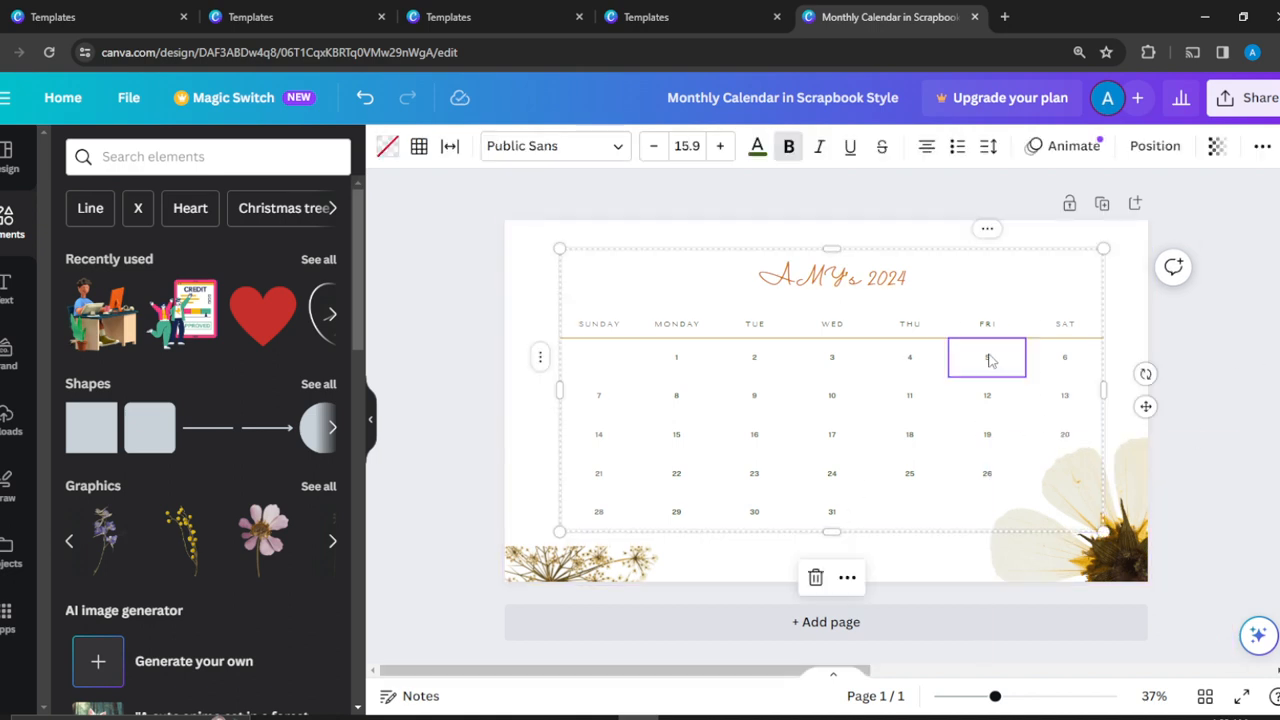